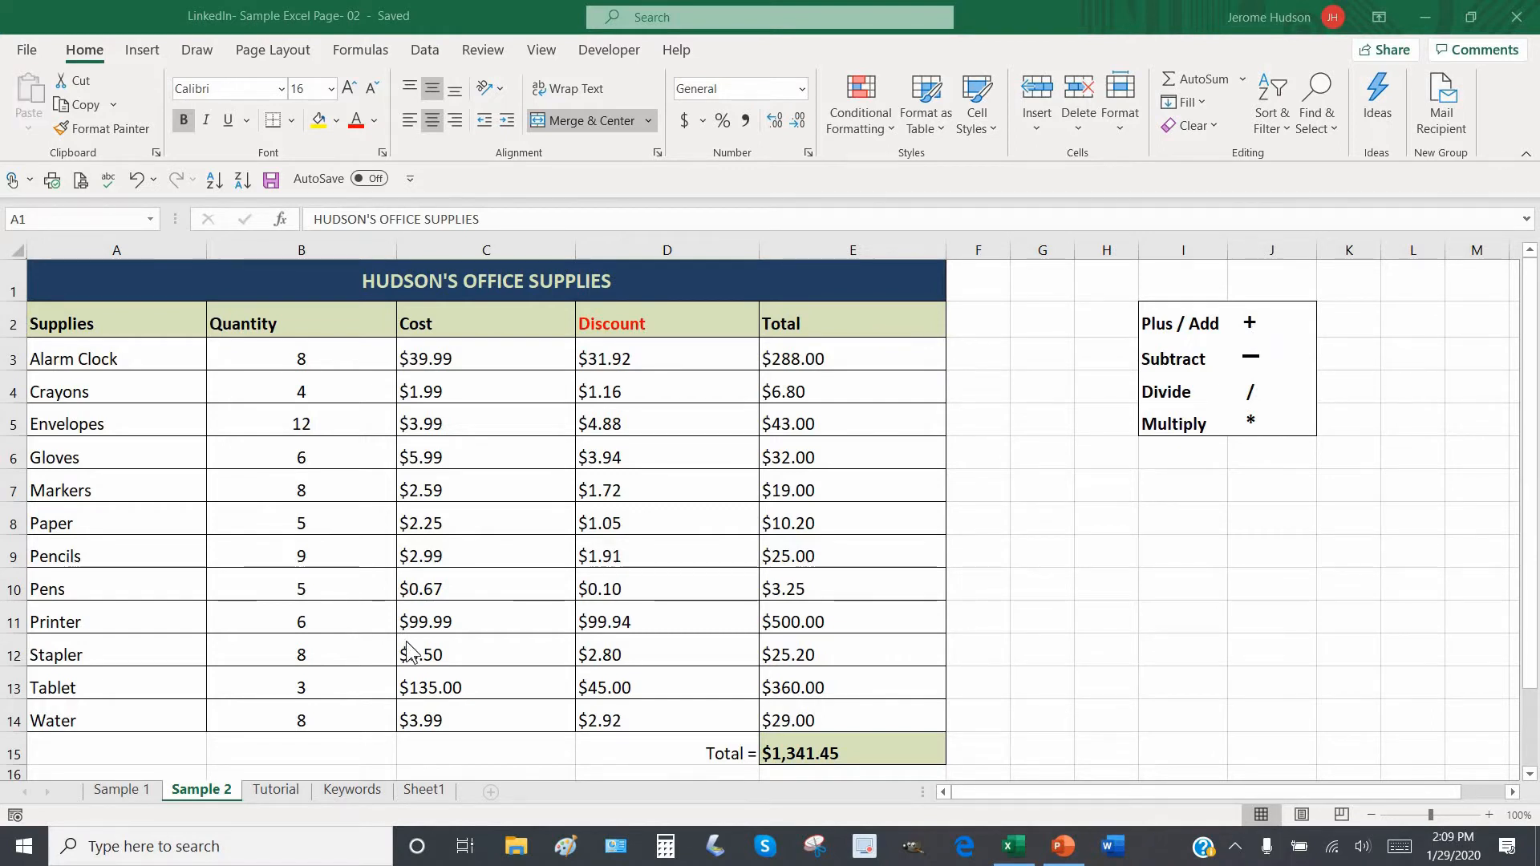
# Step: Examine the formulas in the Total column of the Sample 2 sheet, from Alarm Clock down to Pens
pyautogui.click(870, 363)
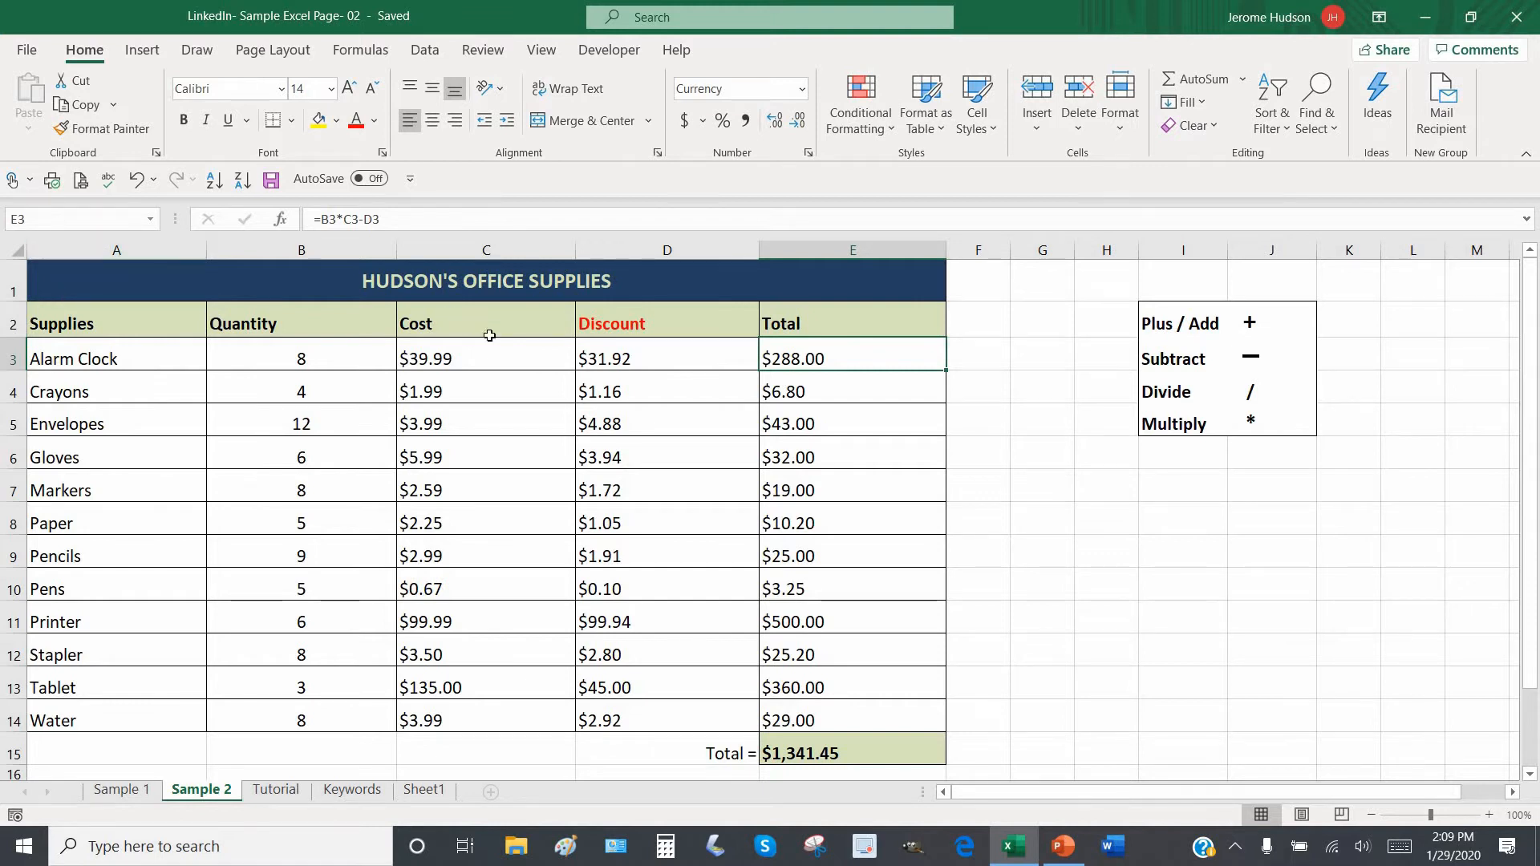
pyautogui.click(802, 425)
pyautogui.click(805, 457)
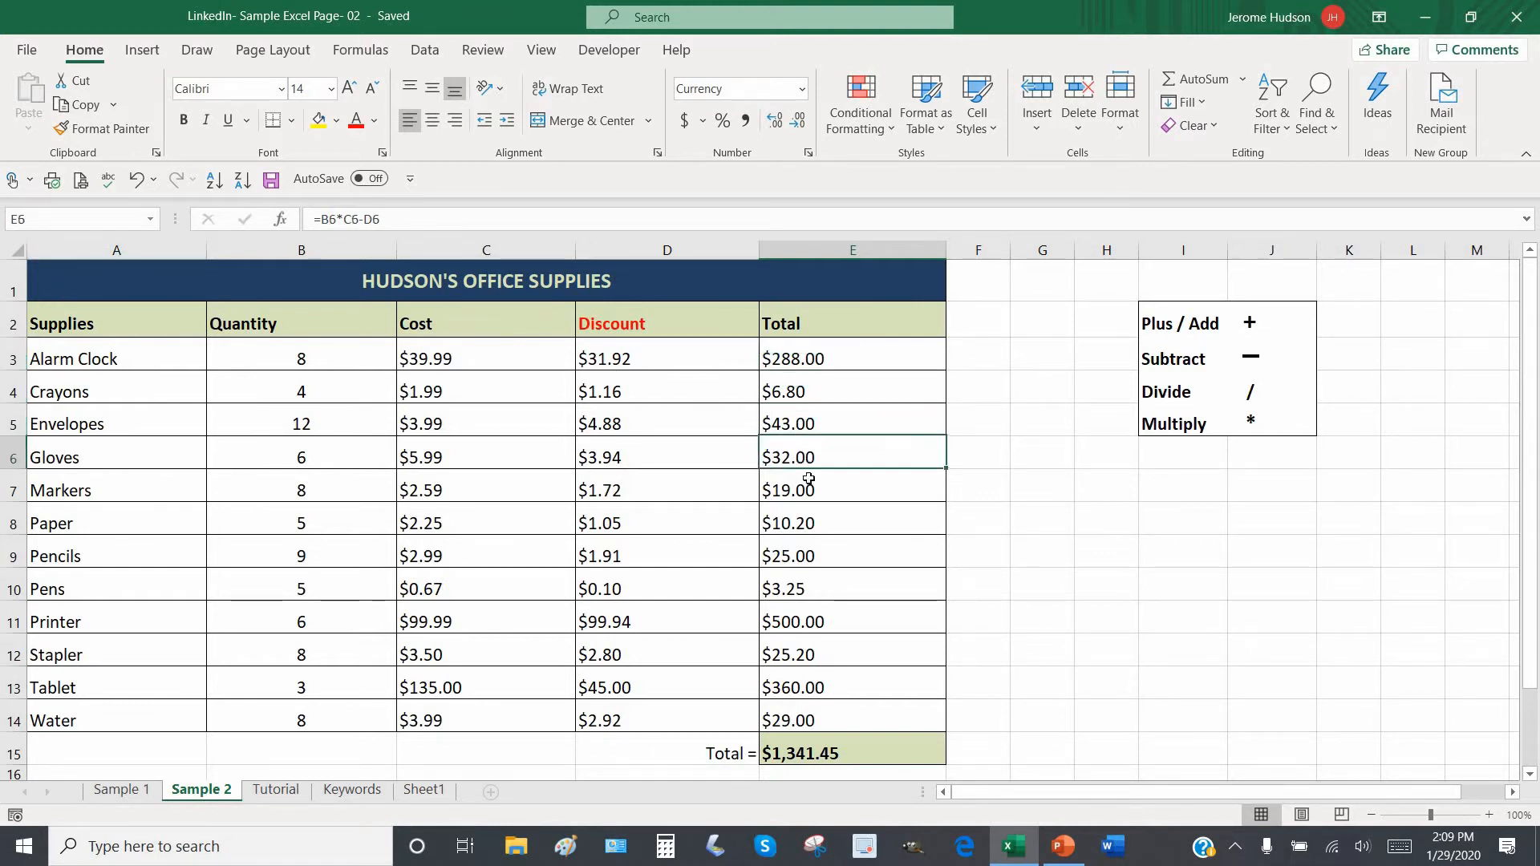
pyautogui.click(806, 491)
pyautogui.click(805, 519)
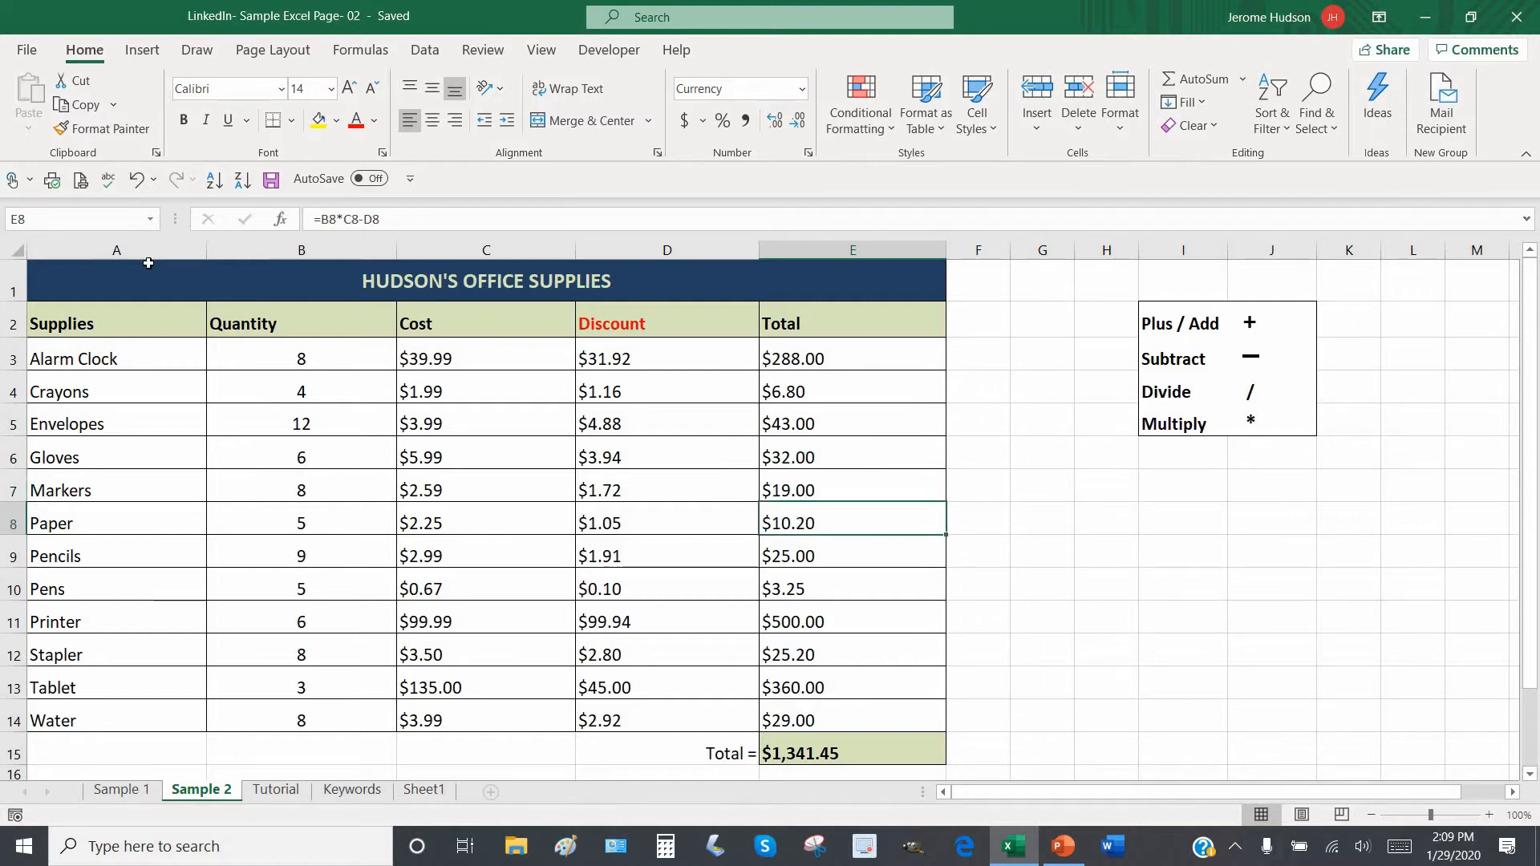
pyautogui.click(839, 564)
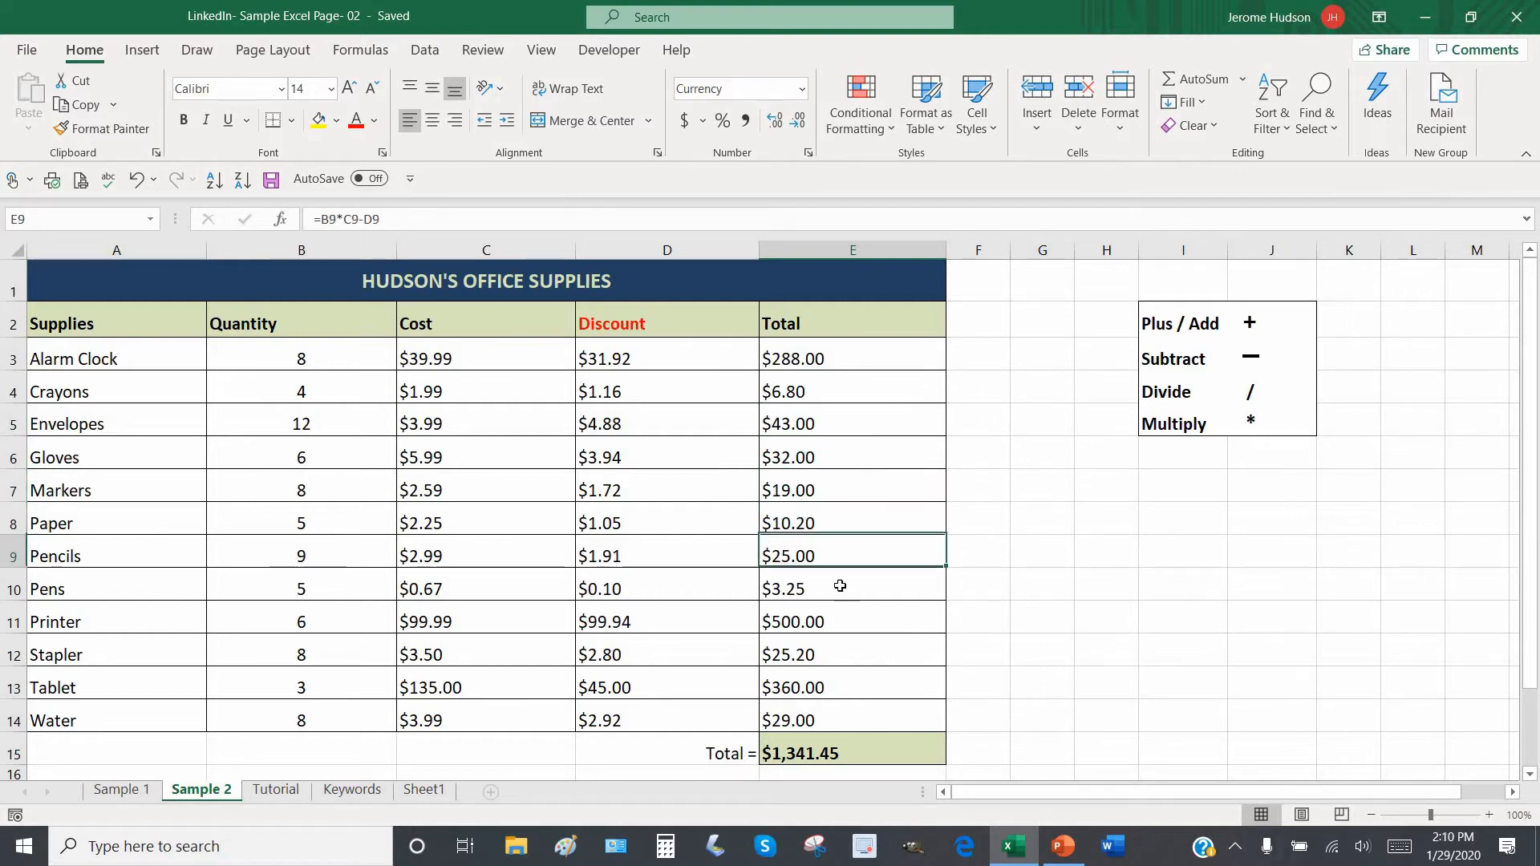
pyautogui.click(840, 586)
pyautogui.click(874, 361)
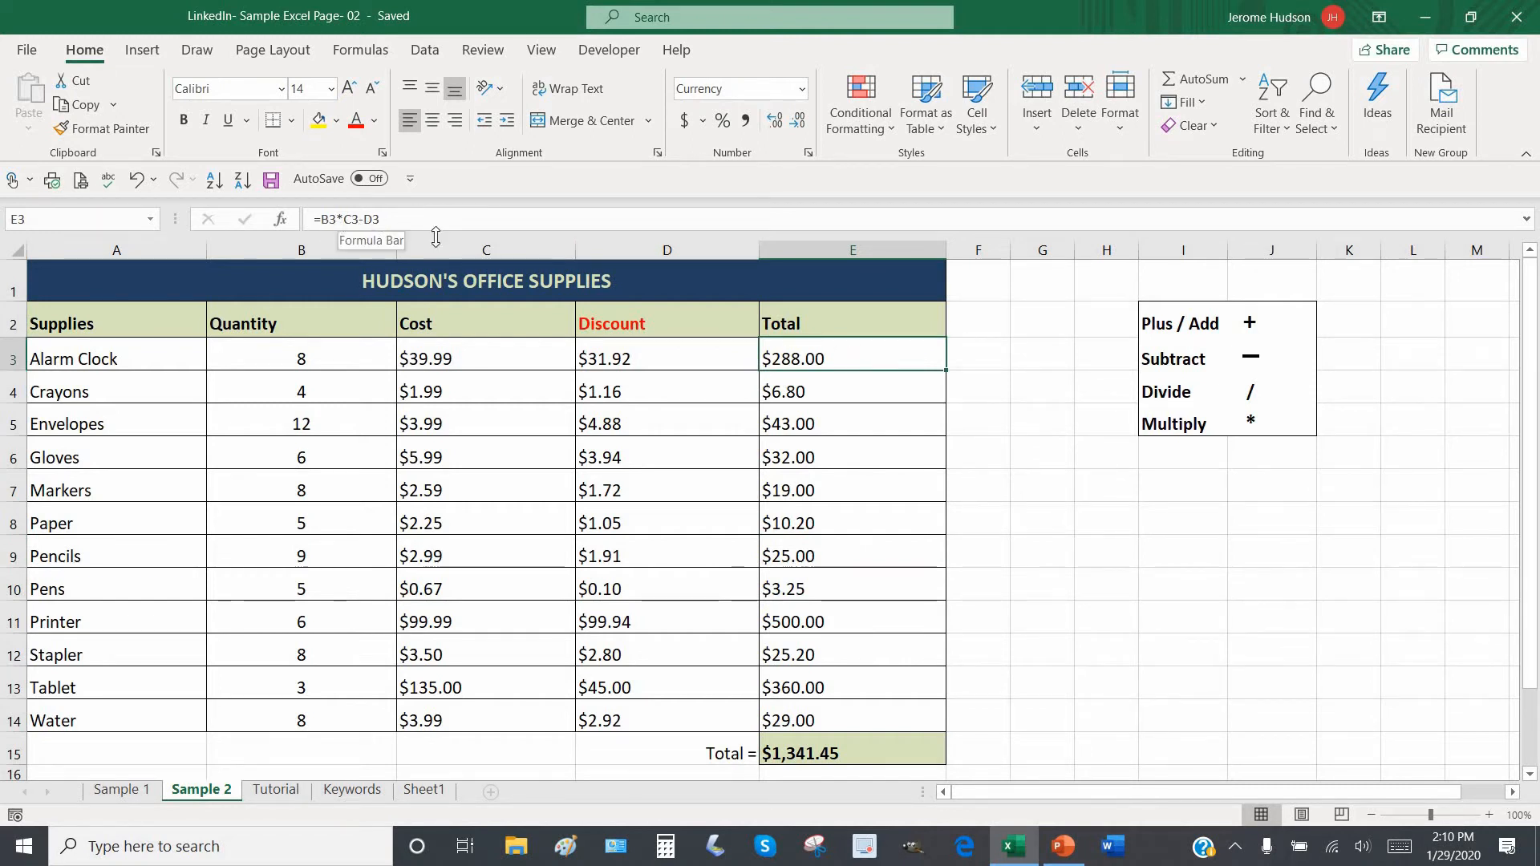
pyautogui.click(794, 386)
pyautogui.click(794, 421)
pyautogui.click(802, 457)
pyautogui.click(802, 490)
pyautogui.click(802, 523)
pyautogui.click(808, 554)
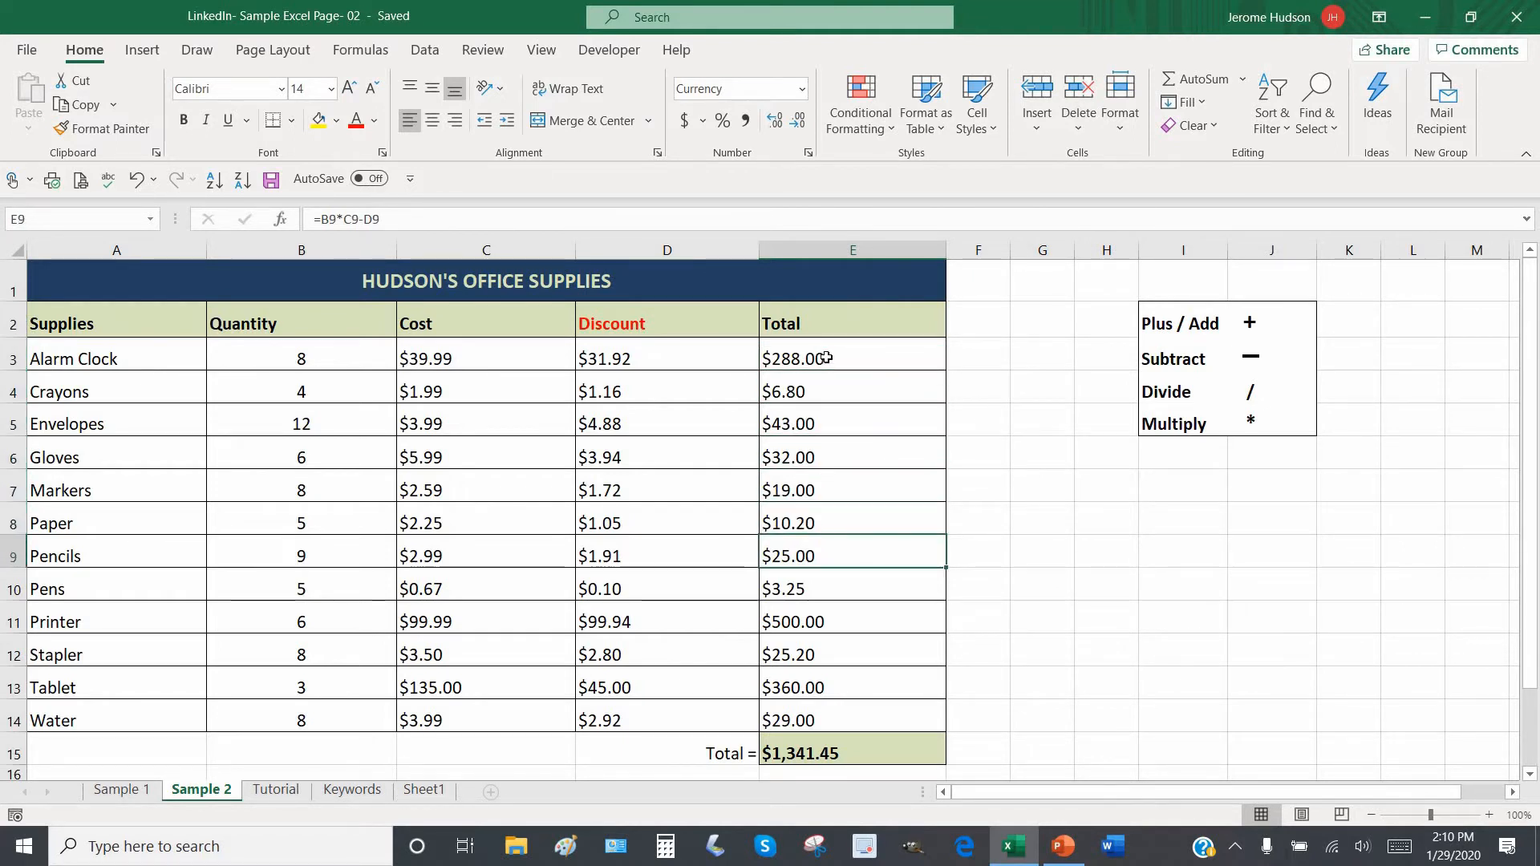
# Step: Review the discount amounts in D3 to D8 and each cell of the Alarm Clock row through its total
pyautogui.click(655, 362)
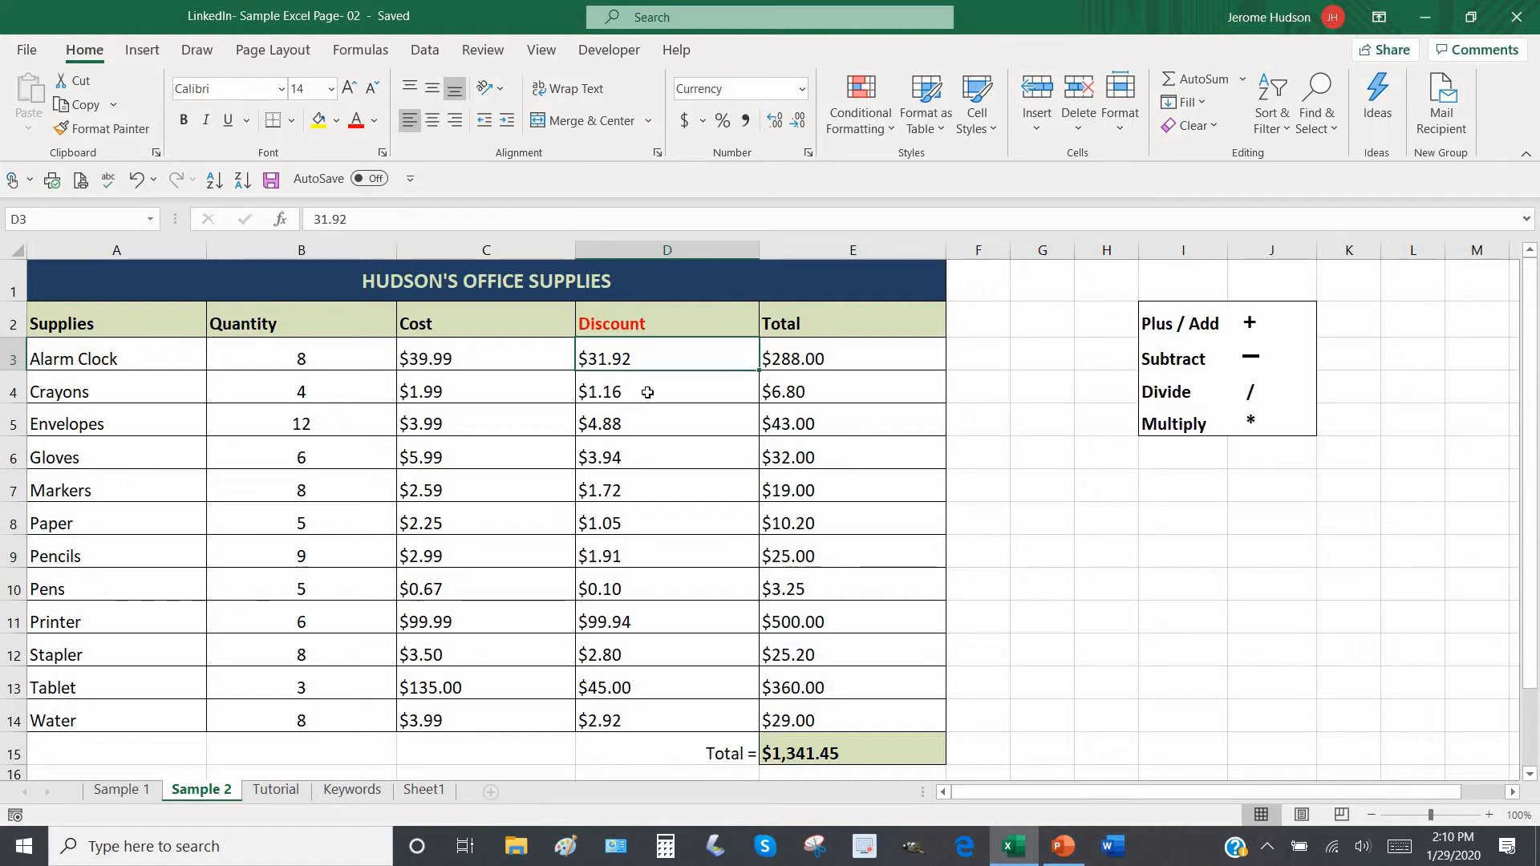
pyautogui.click(648, 397)
pyautogui.click(650, 426)
pyautogui.click(648, 457)
pyautogui.click(650, 494)
pyautogui.click(653, 522)
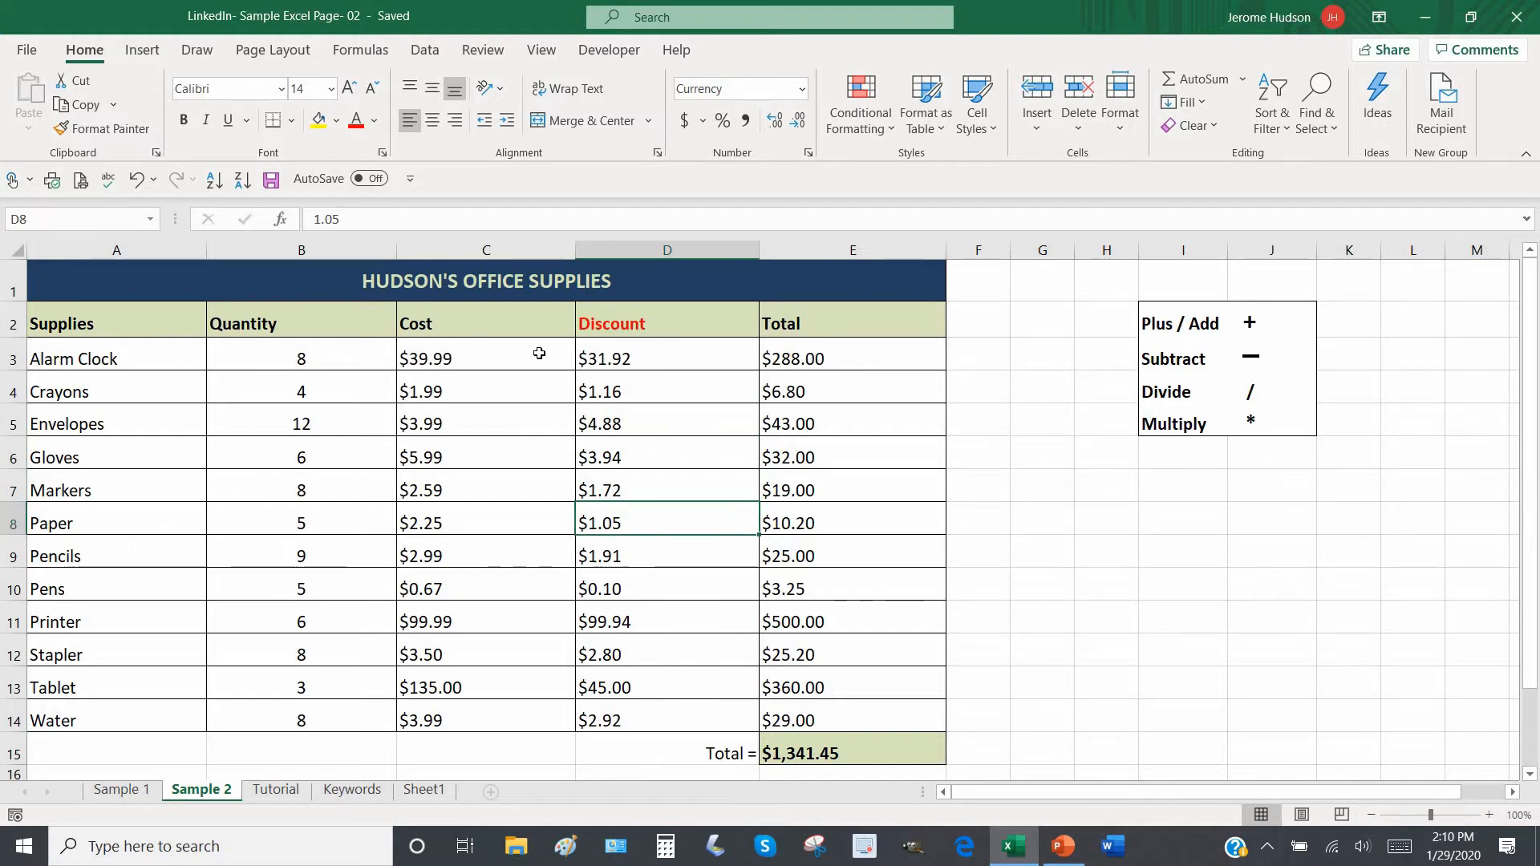
pyautogui.click(628, 358)
pyautogui.click(514, 355)
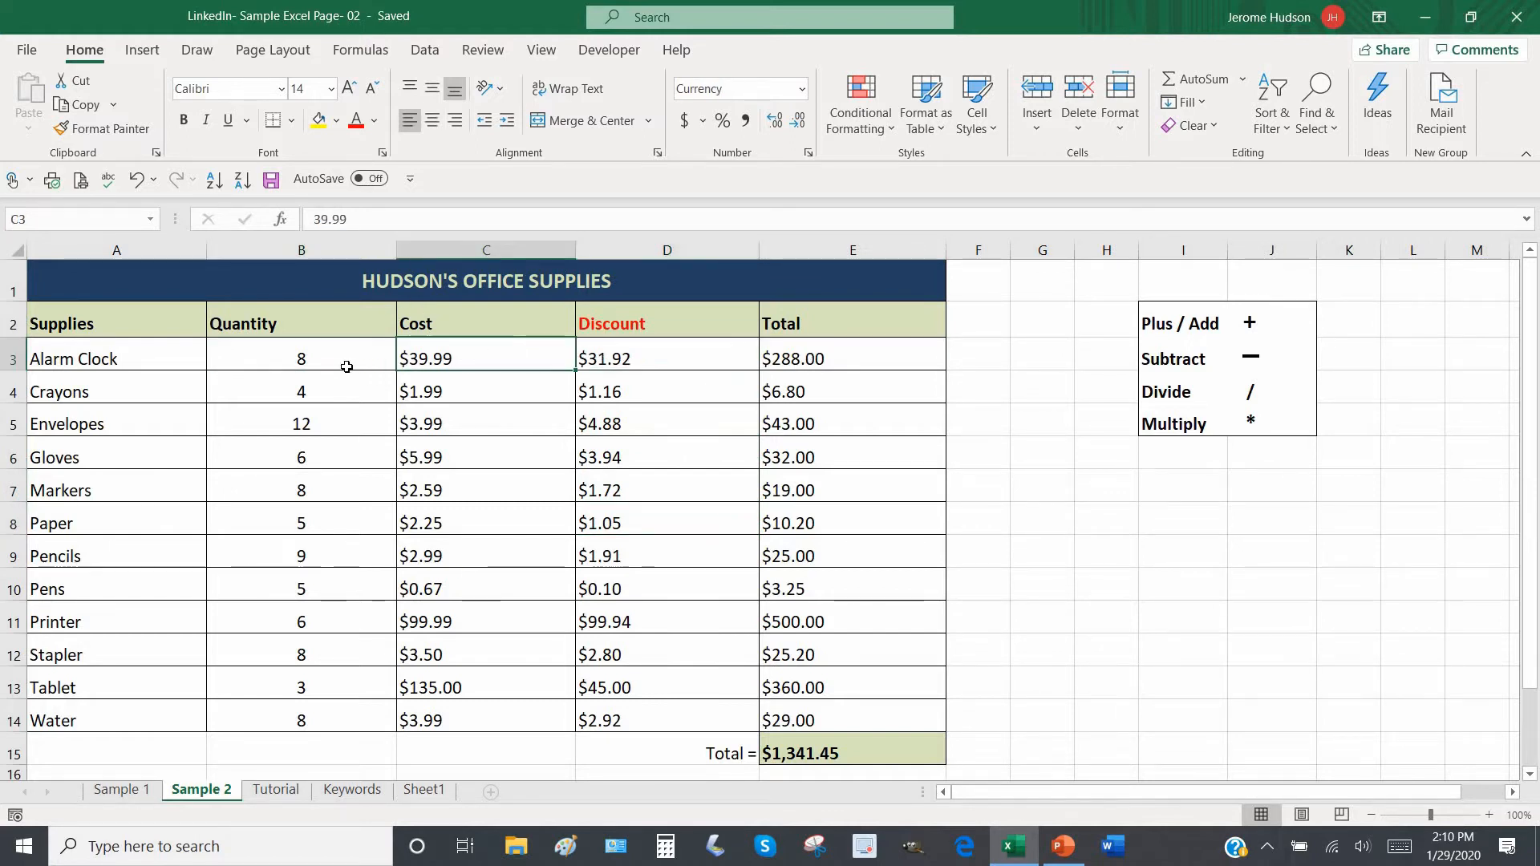
pyautogui.click(347, 367)
pyautogui.click(142, 361)
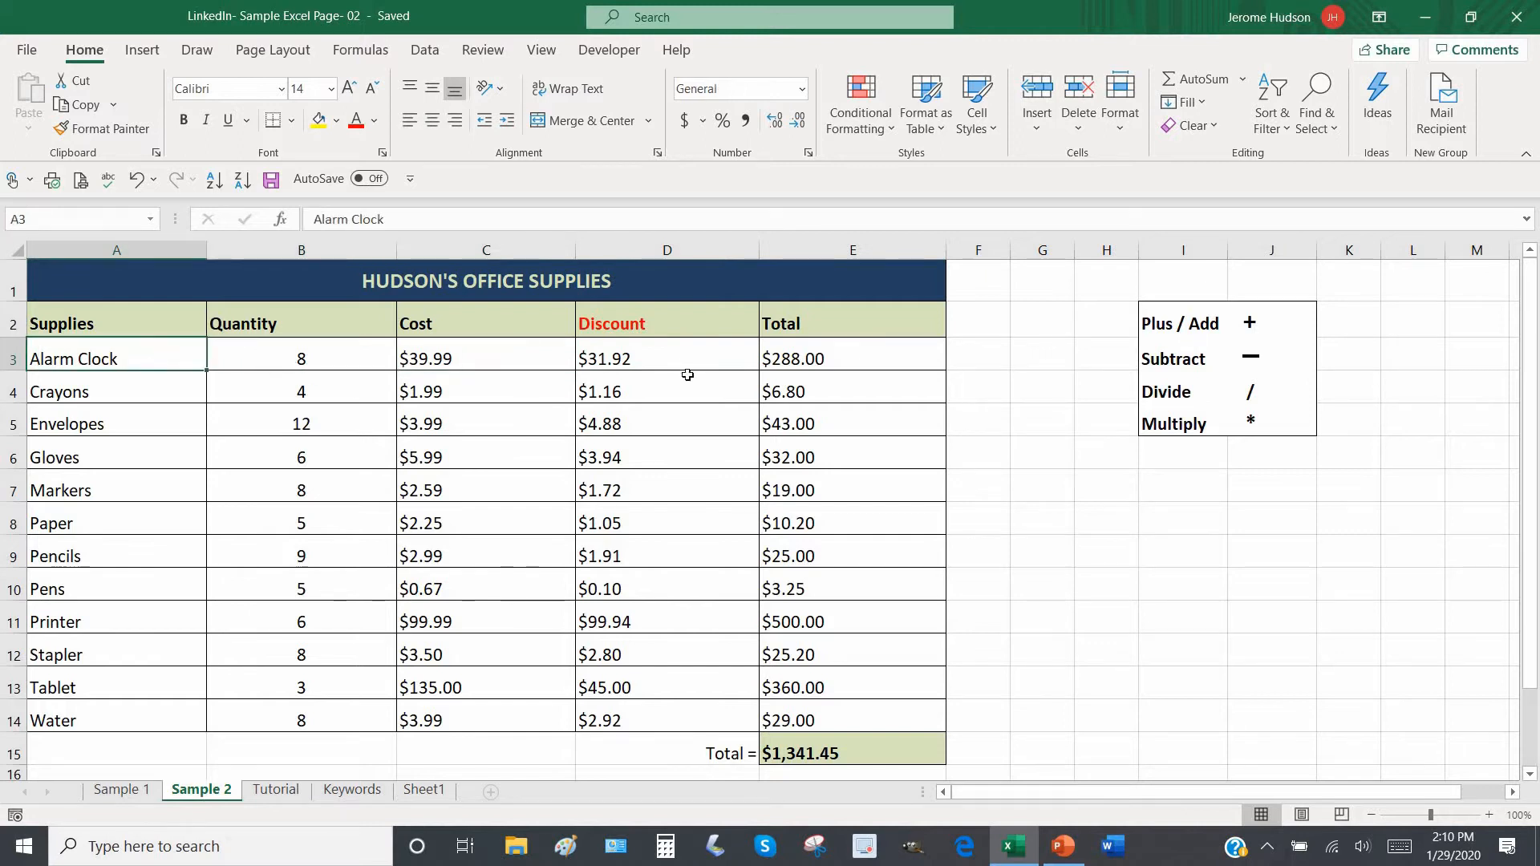
pyautogui.click(843, 364)
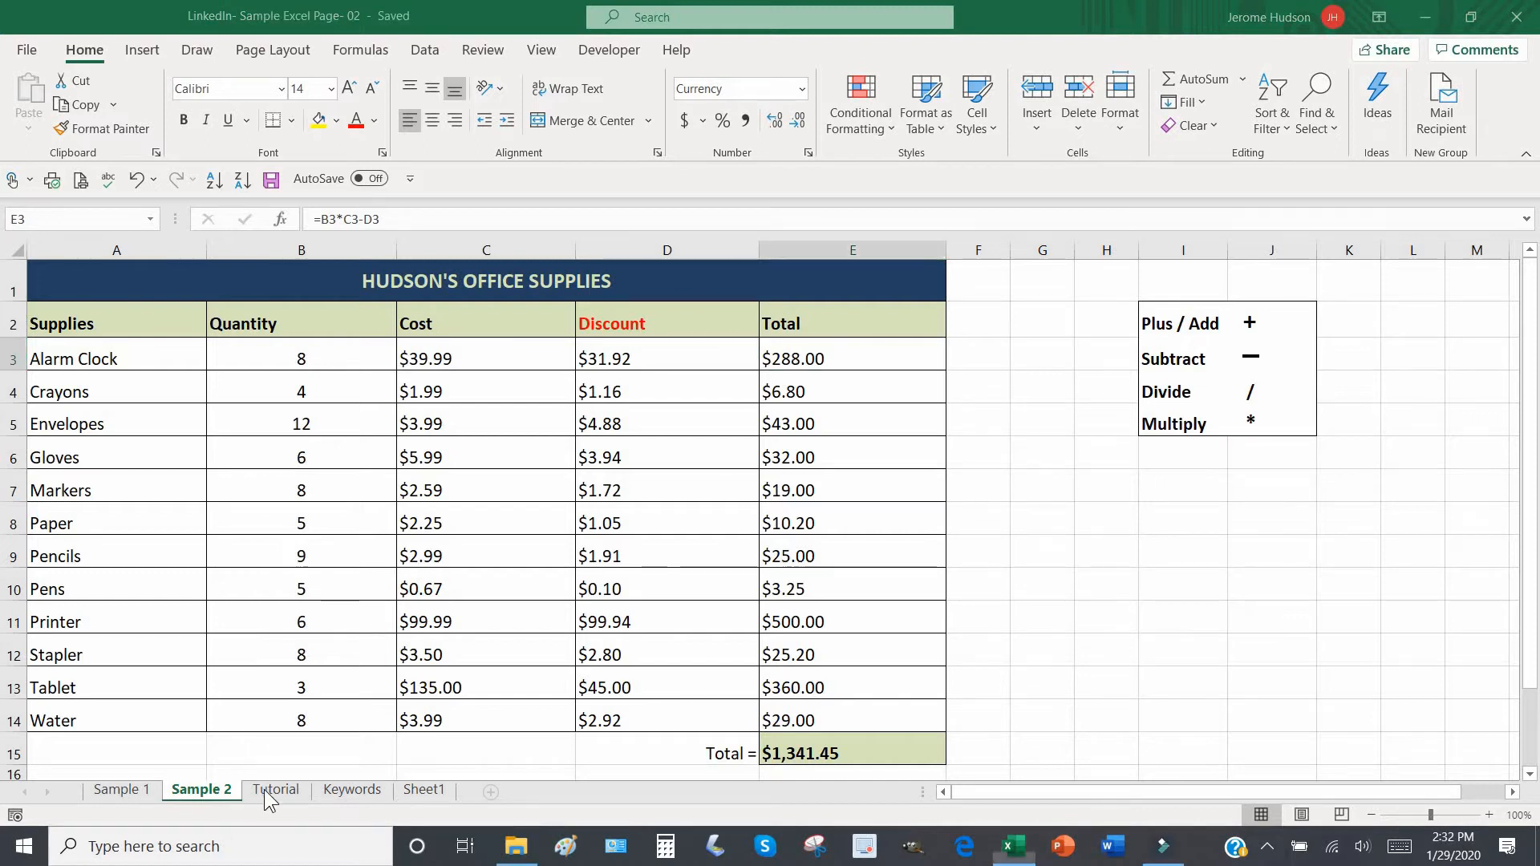
# Step: Switch to the Tutorial sheet and check the Alarm Clock's quantity, cost and discount cells
pyautogui.click(265, 791)
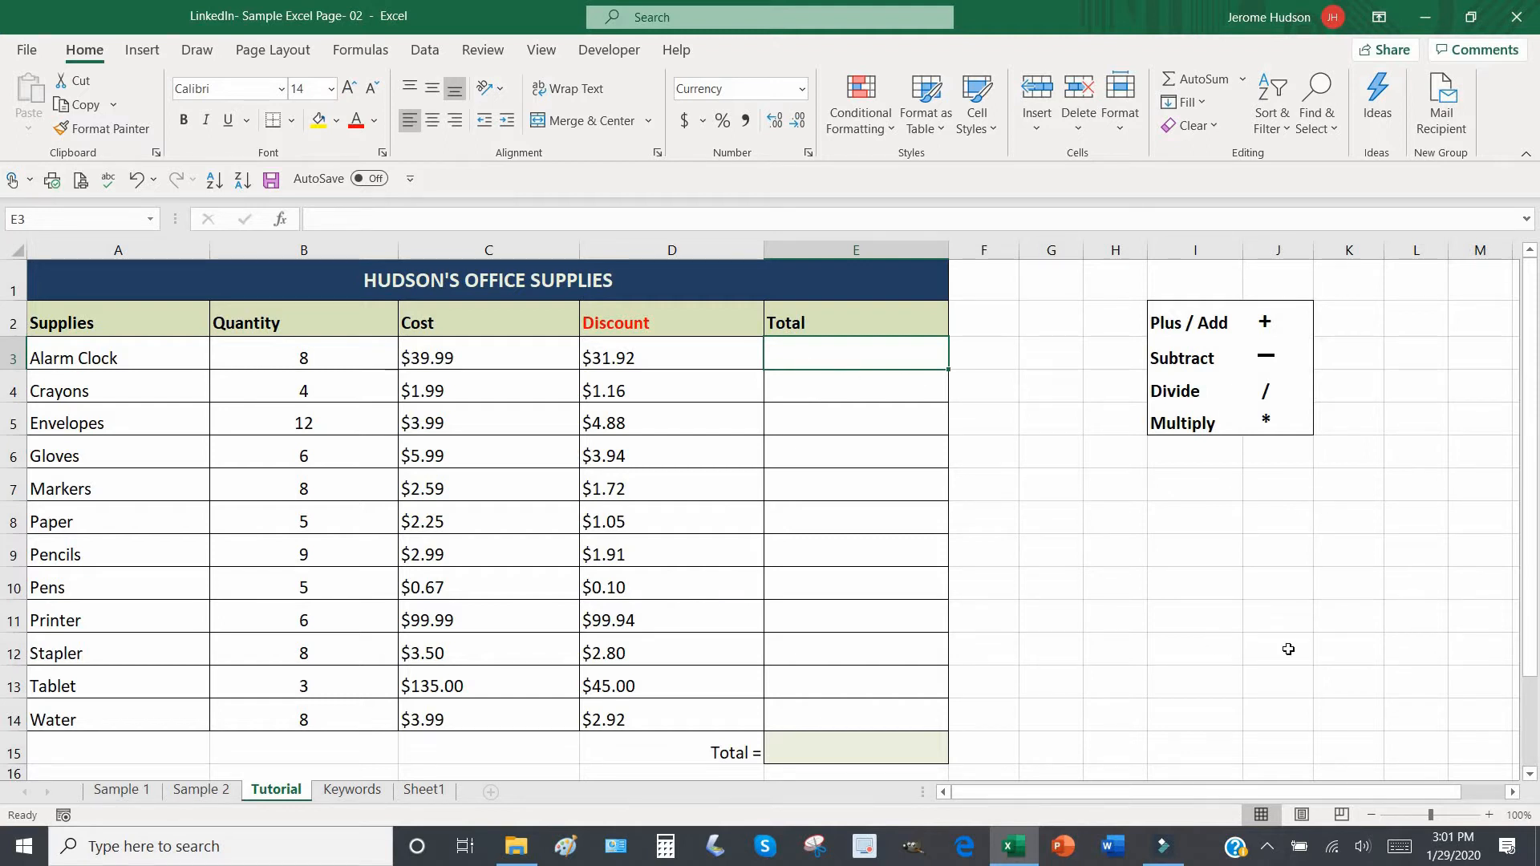
pyautogui.click(254, 360)
pyautogui.click(462, 354)
pyautogui.click(646, 357)
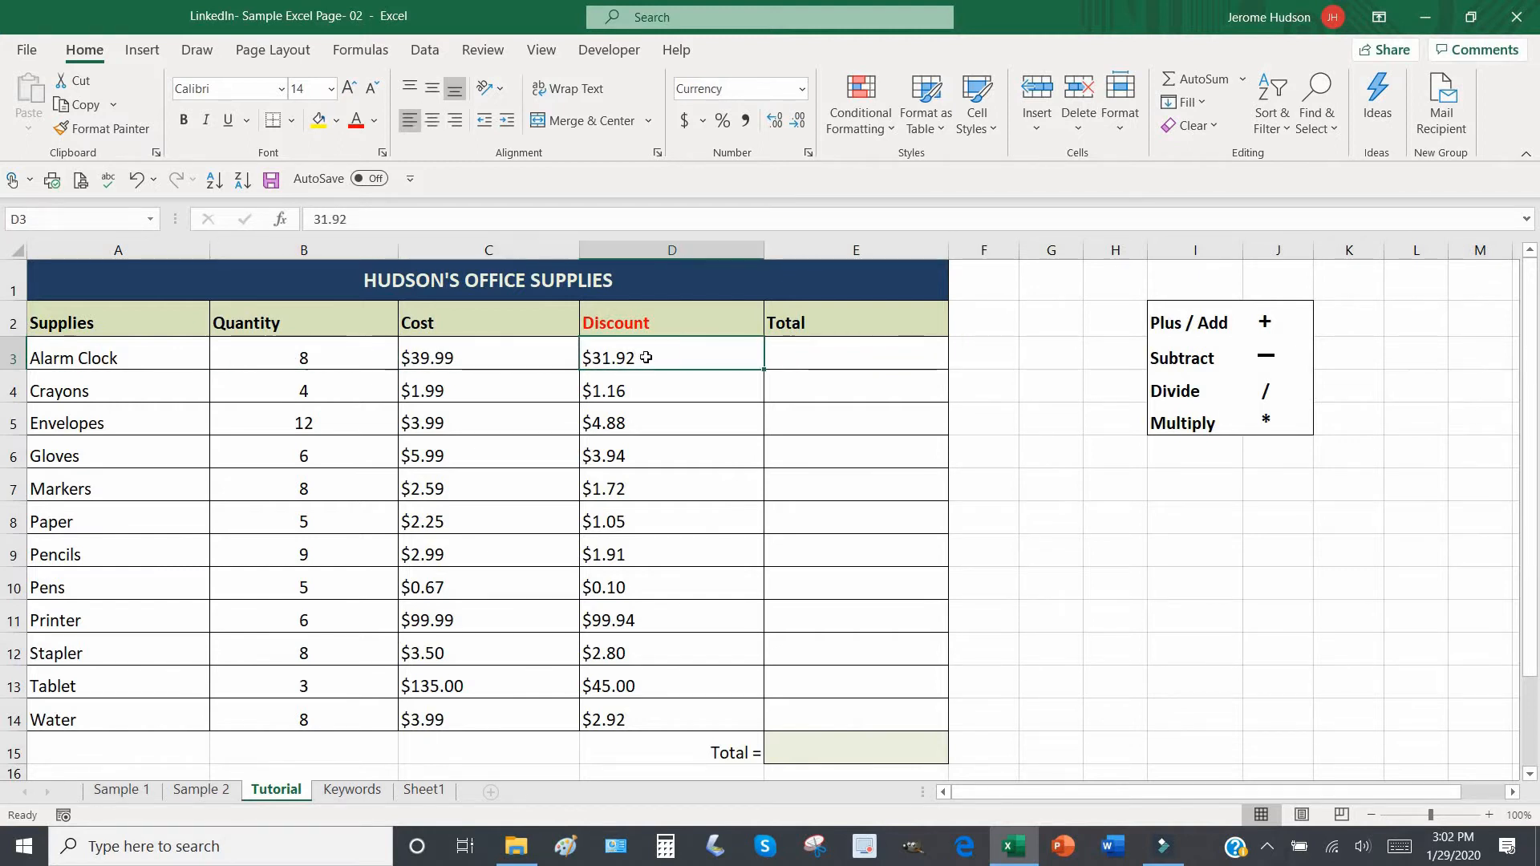
# Step: Enter the formula =B3*C3-D3 in E3 to calculate the Alarm Clock's discounted total
pyautogui.click(832, 359)
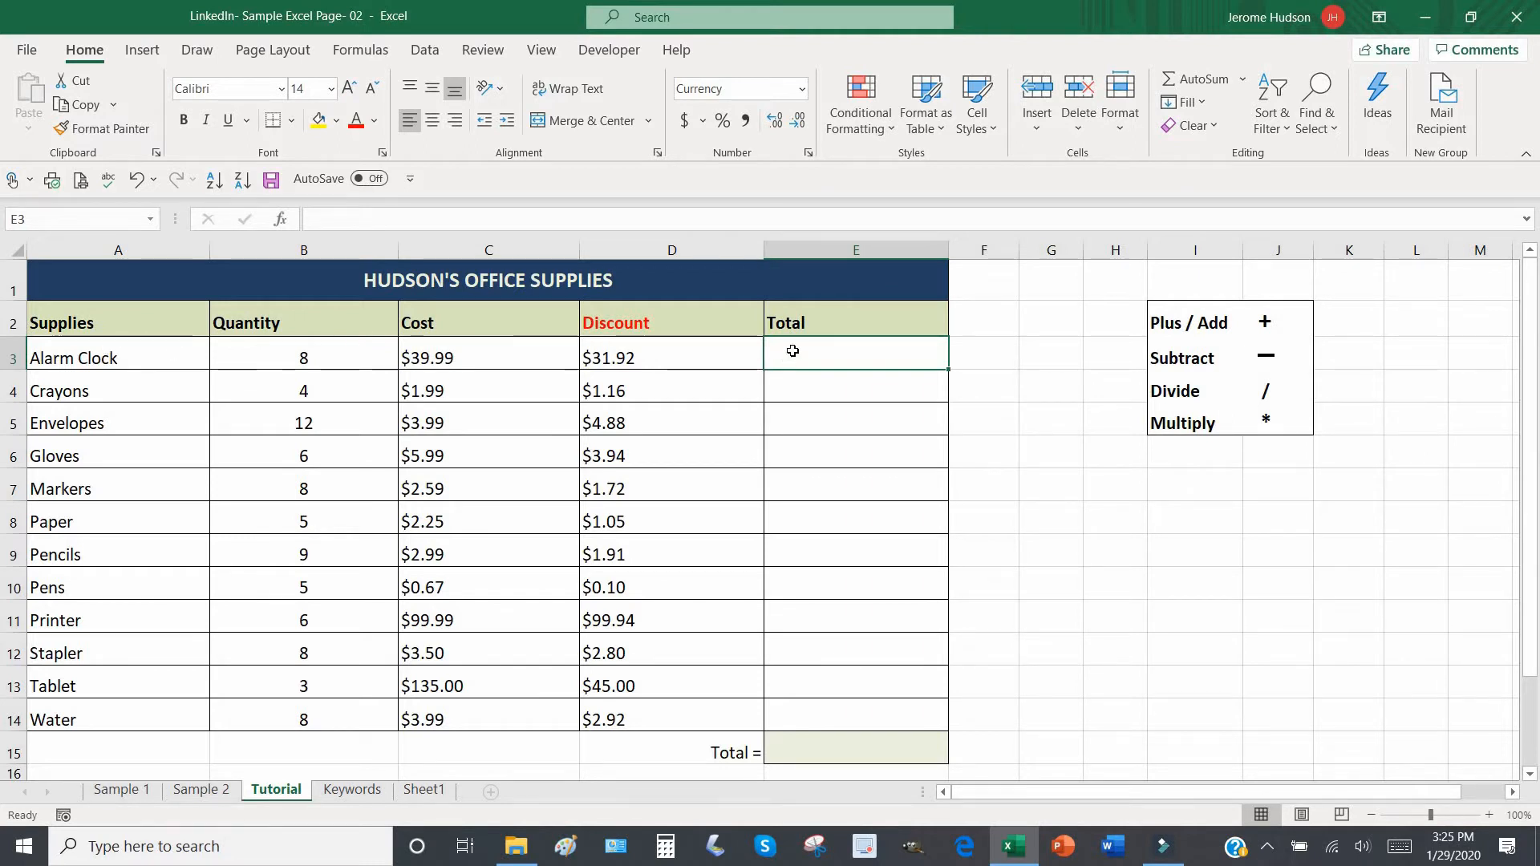
pyautogui.write('=')
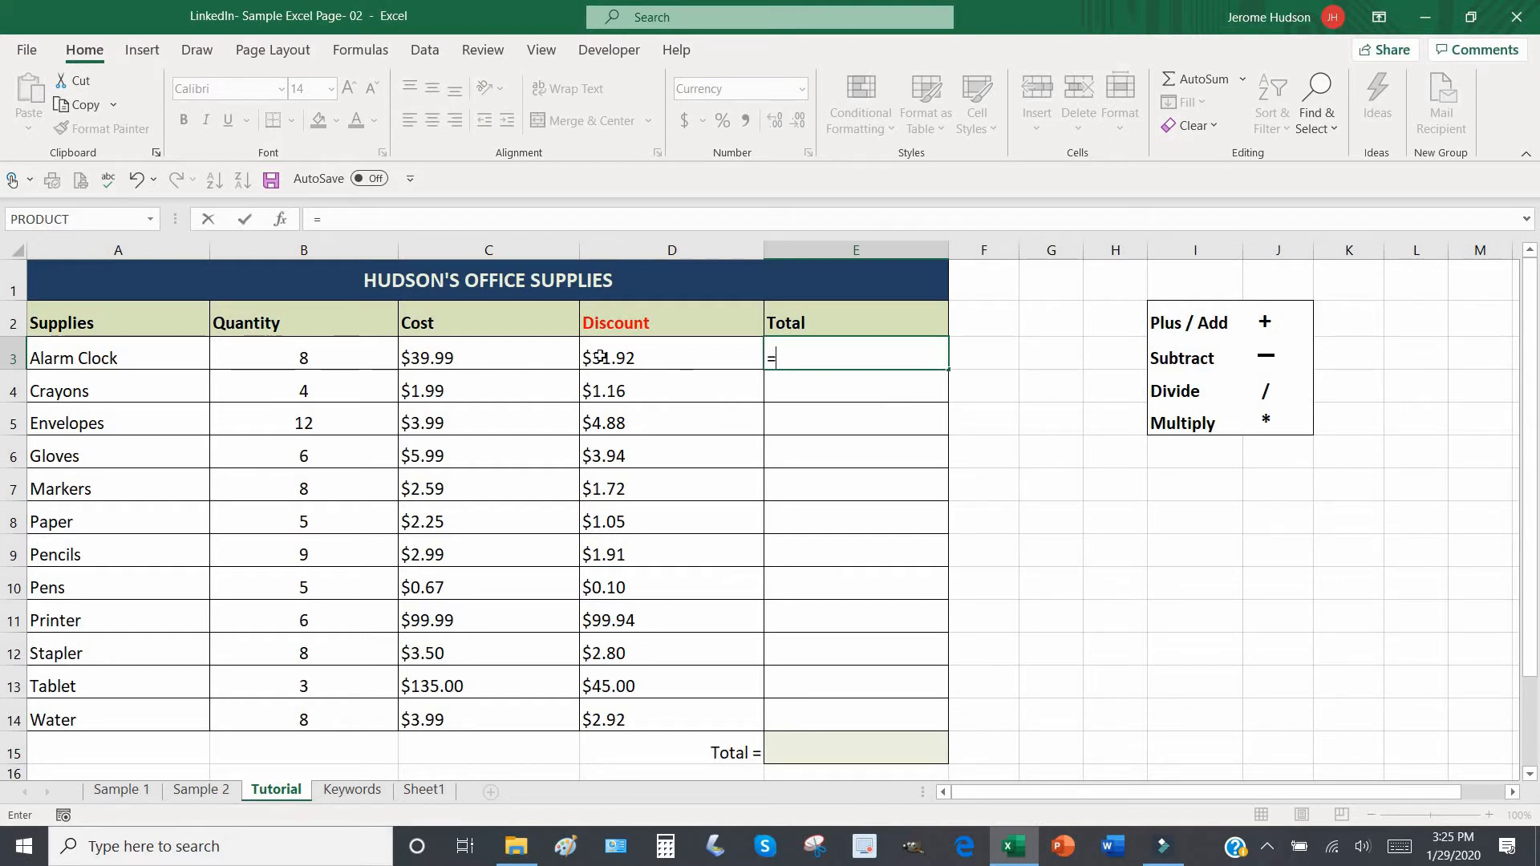
pyautogui.click(315, 357)
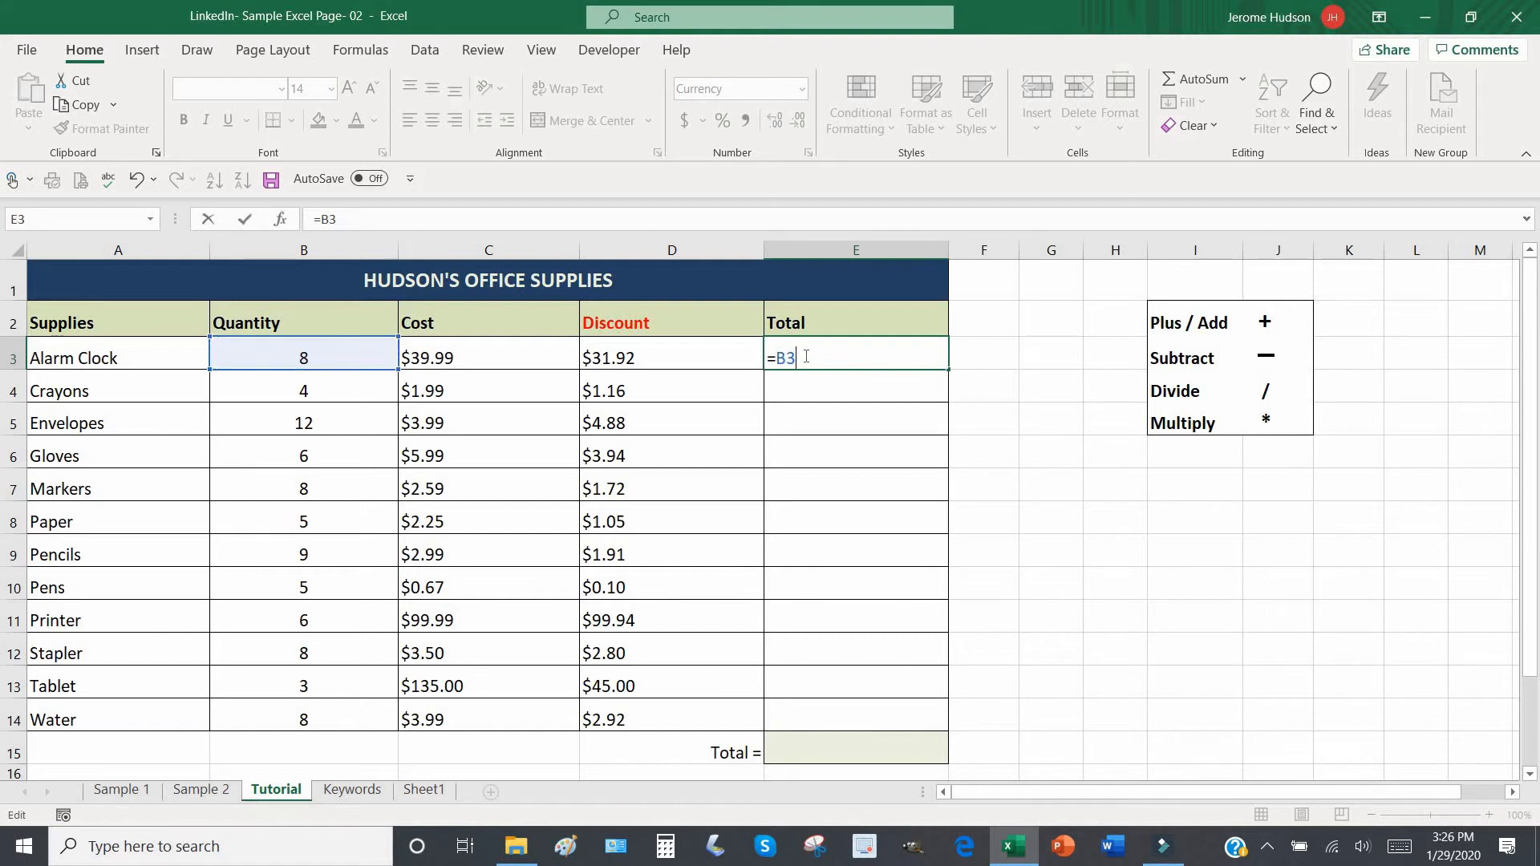
pyautogui.write('*')
pyautogui.click(558, 346)
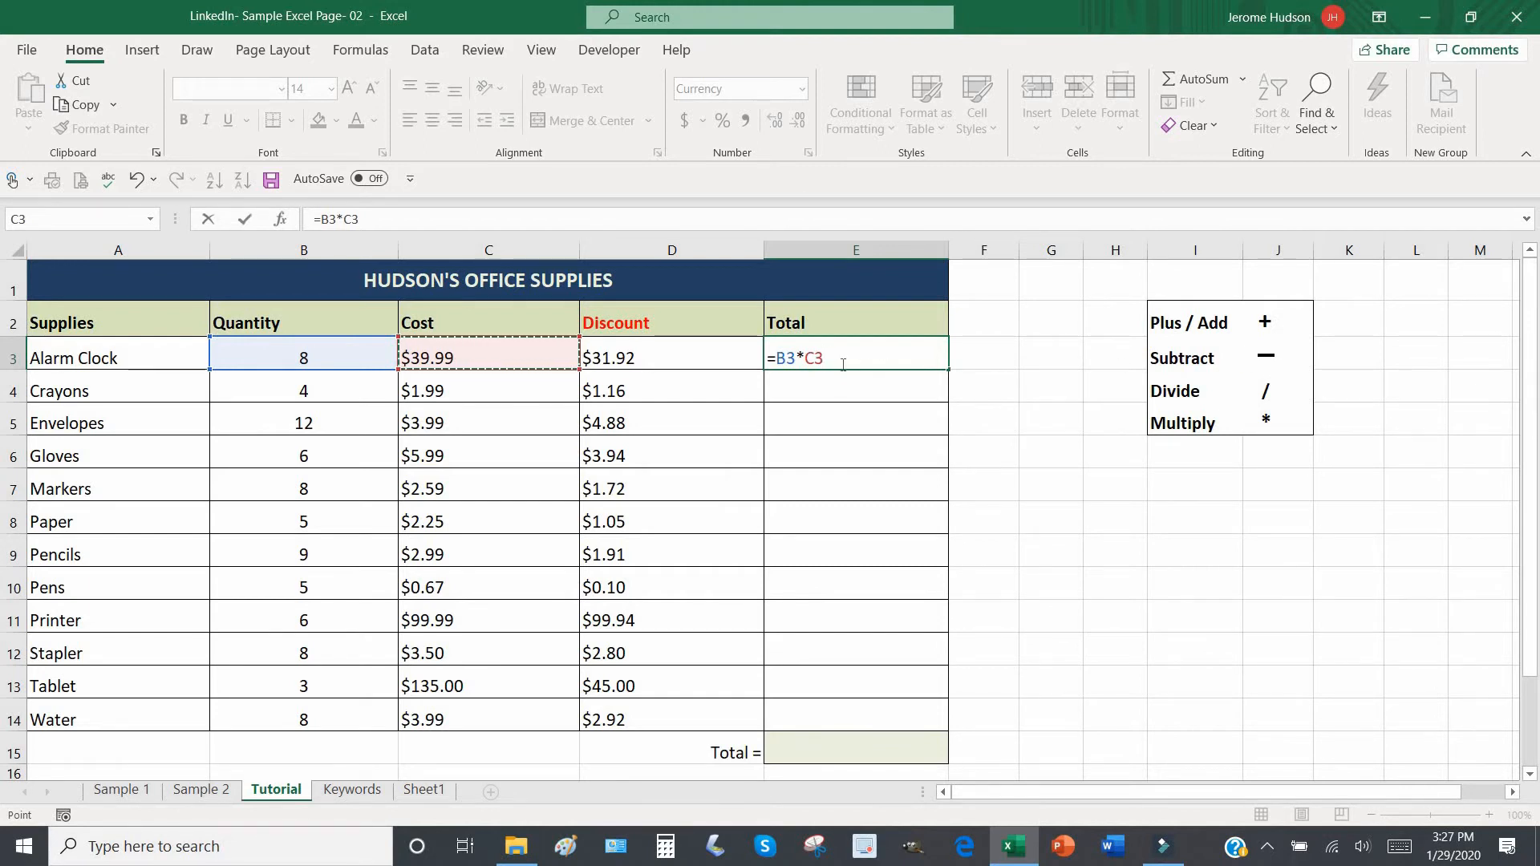
pyautogui.write('-')
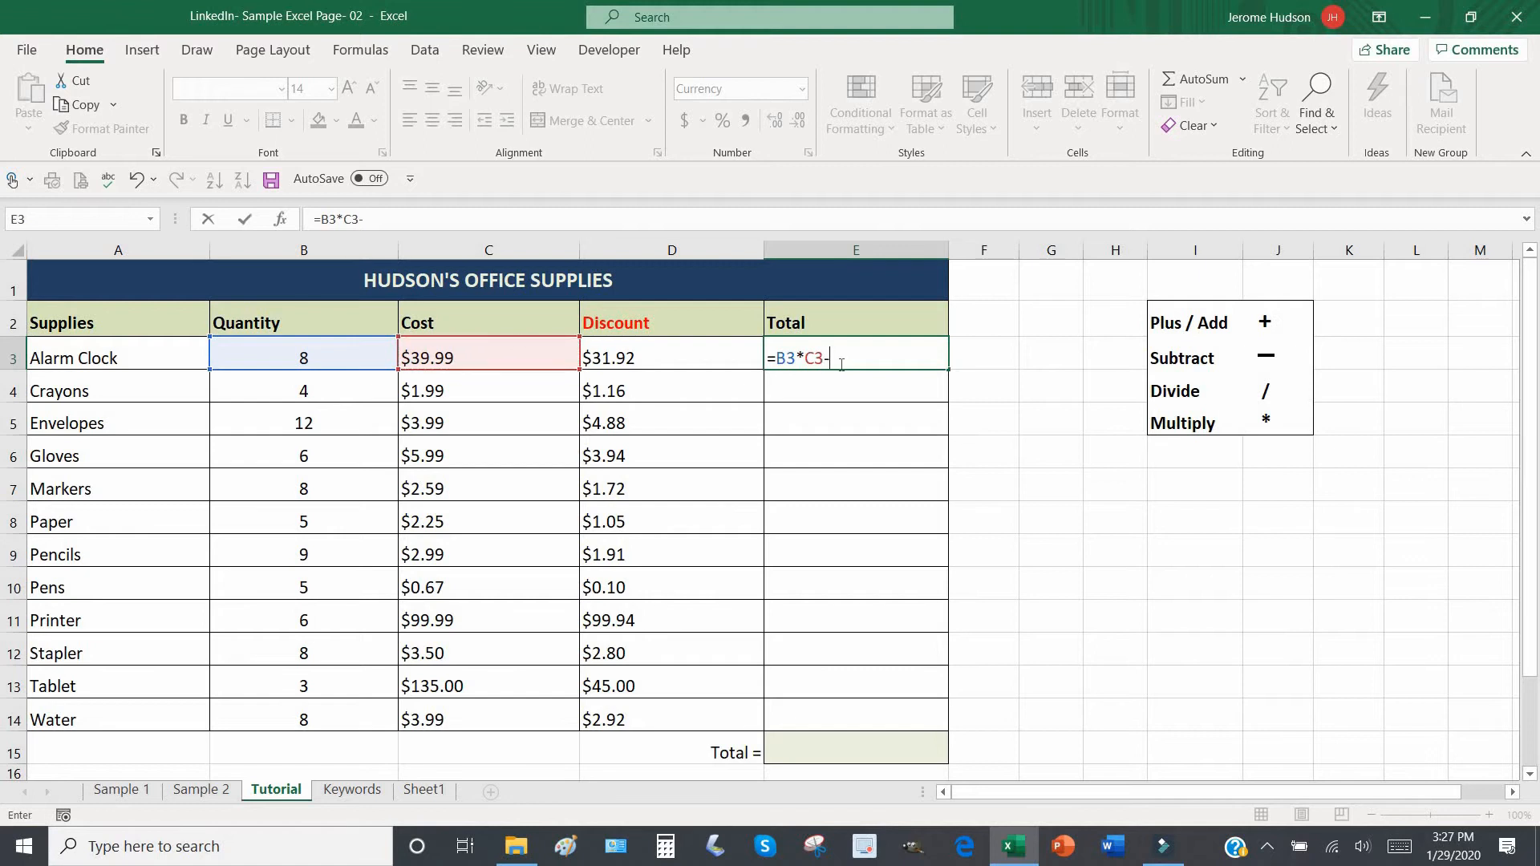
pyautogui.click(636, 362)
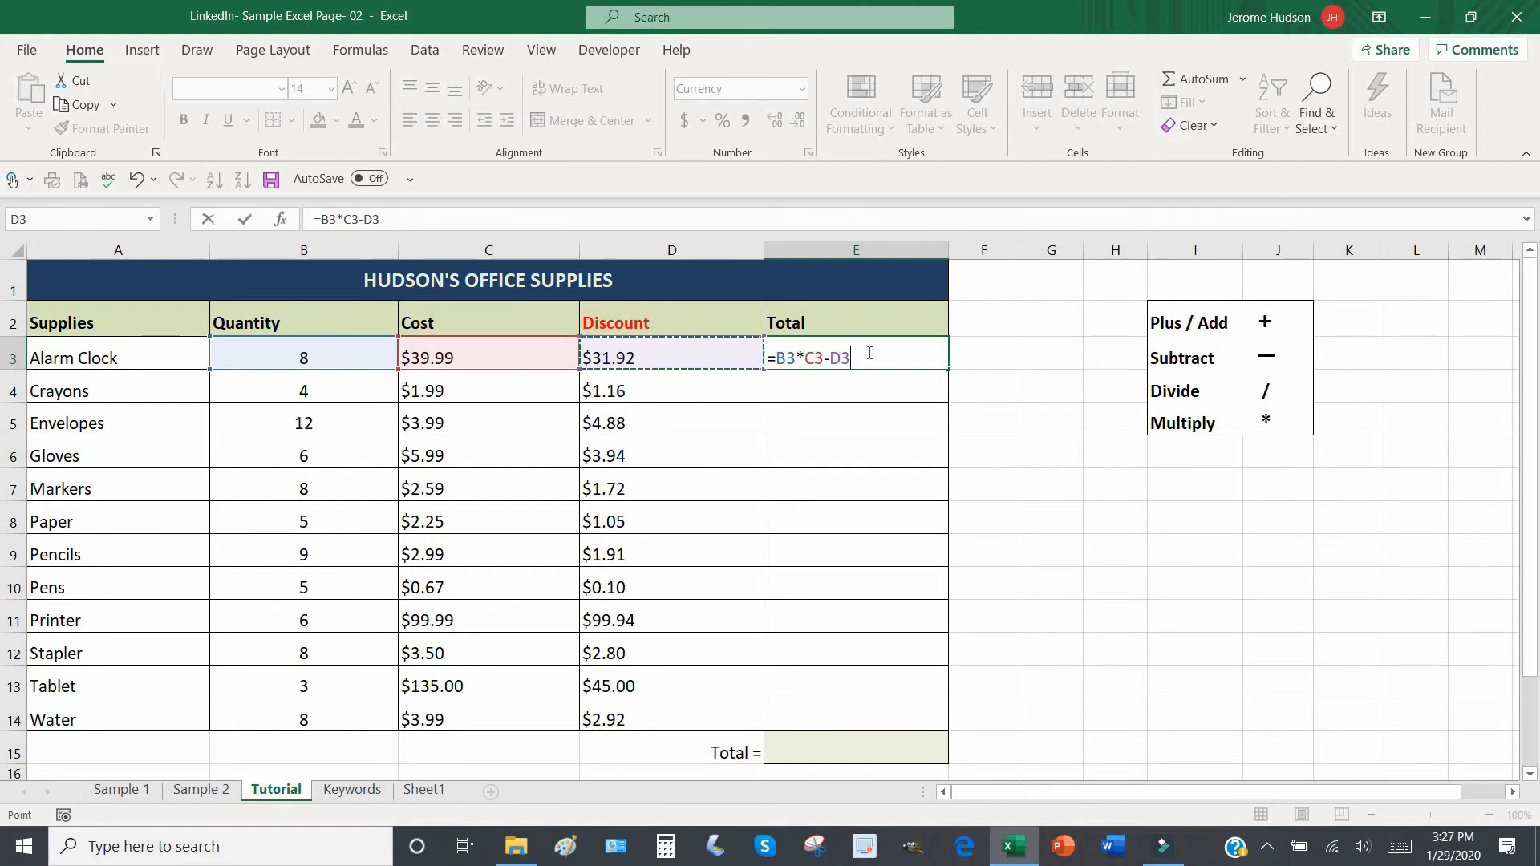
pyautogui.press('Return')
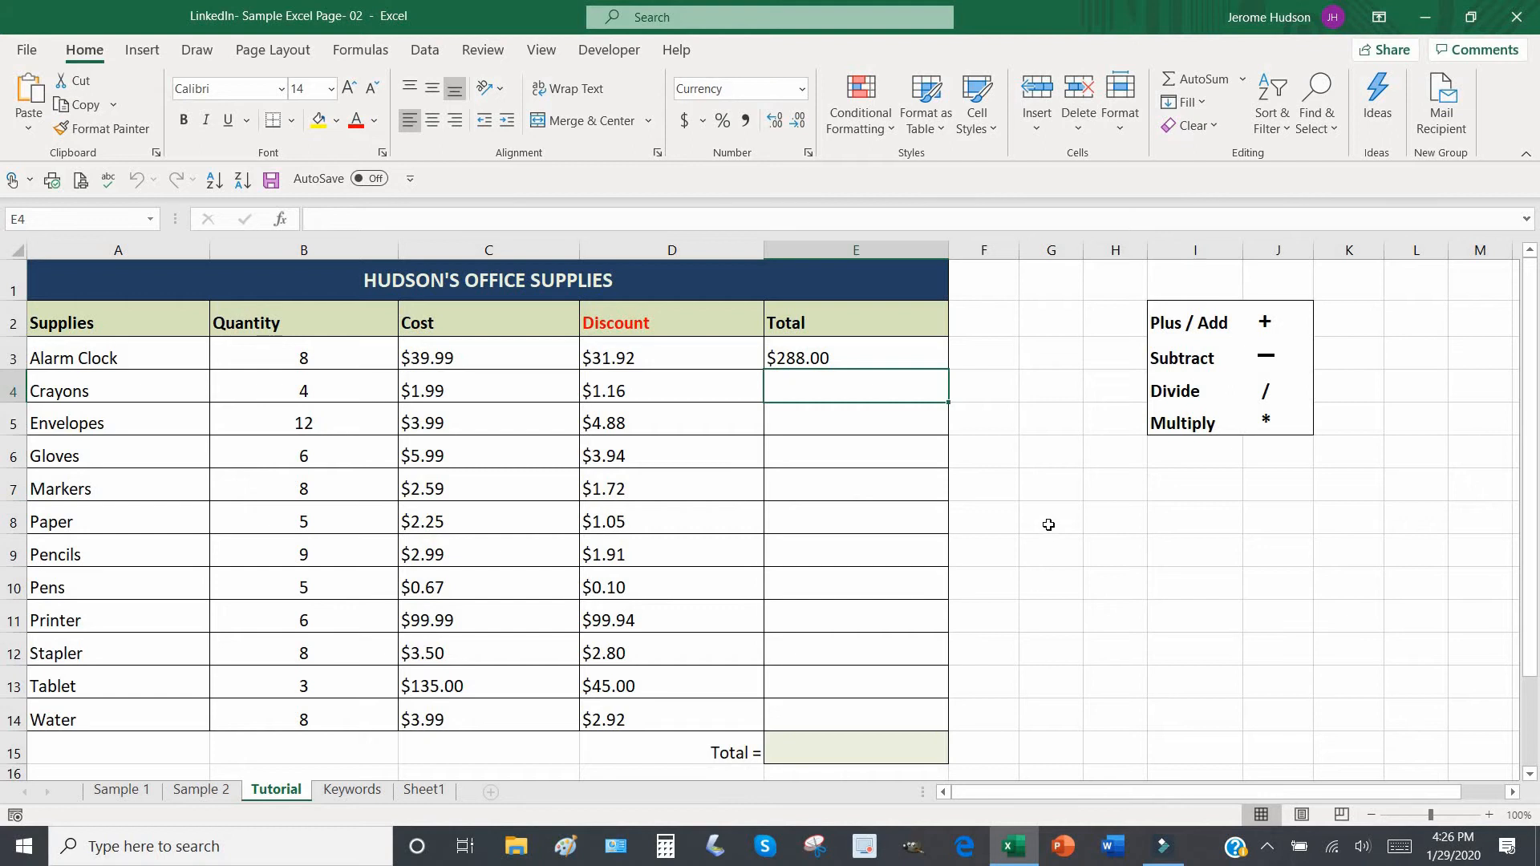
# Step: Increase the font size of the empty cells G8 to I8 to 14
pyautogui.moveTo(1048, 525); pyautogui.dragTo(1184, 520)
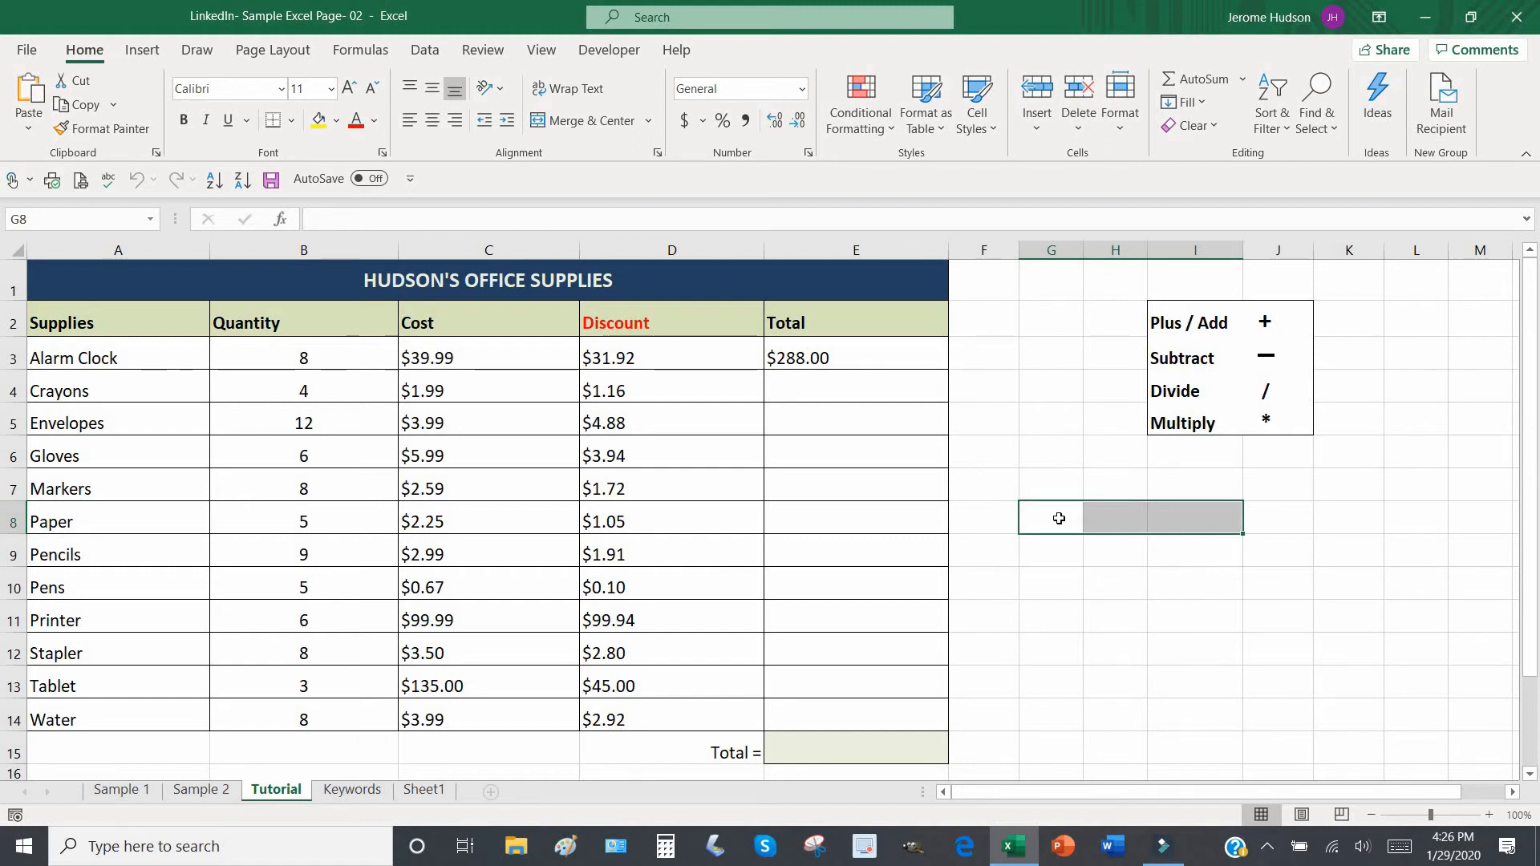
pyautogui.click(350, 87)
pyautogui.click(350, 86)
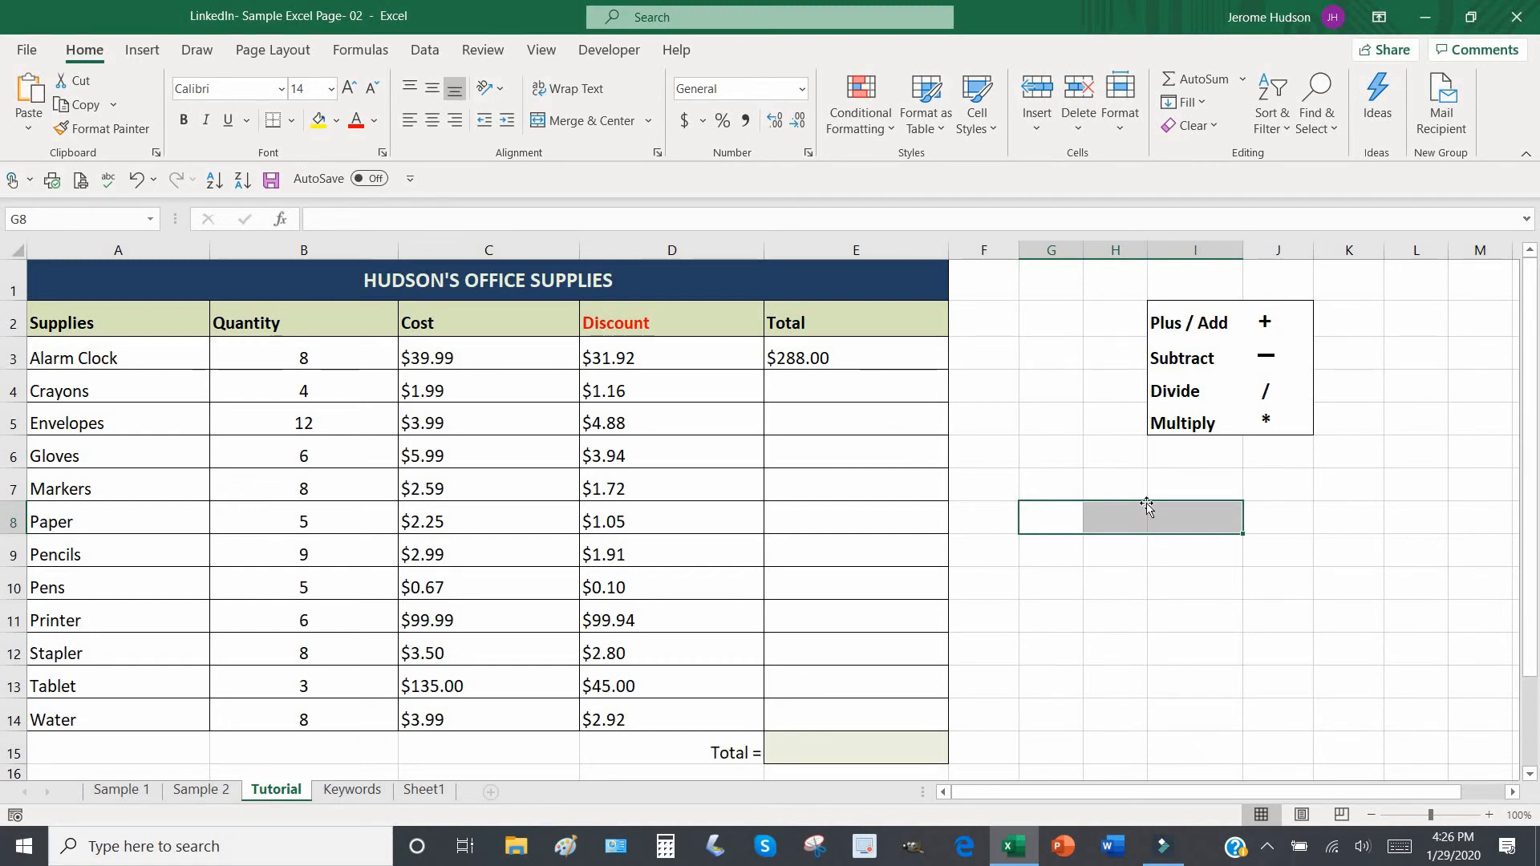
# Step: Apply a thick outside border to cell I8
pyautogui.click(1201, 519)
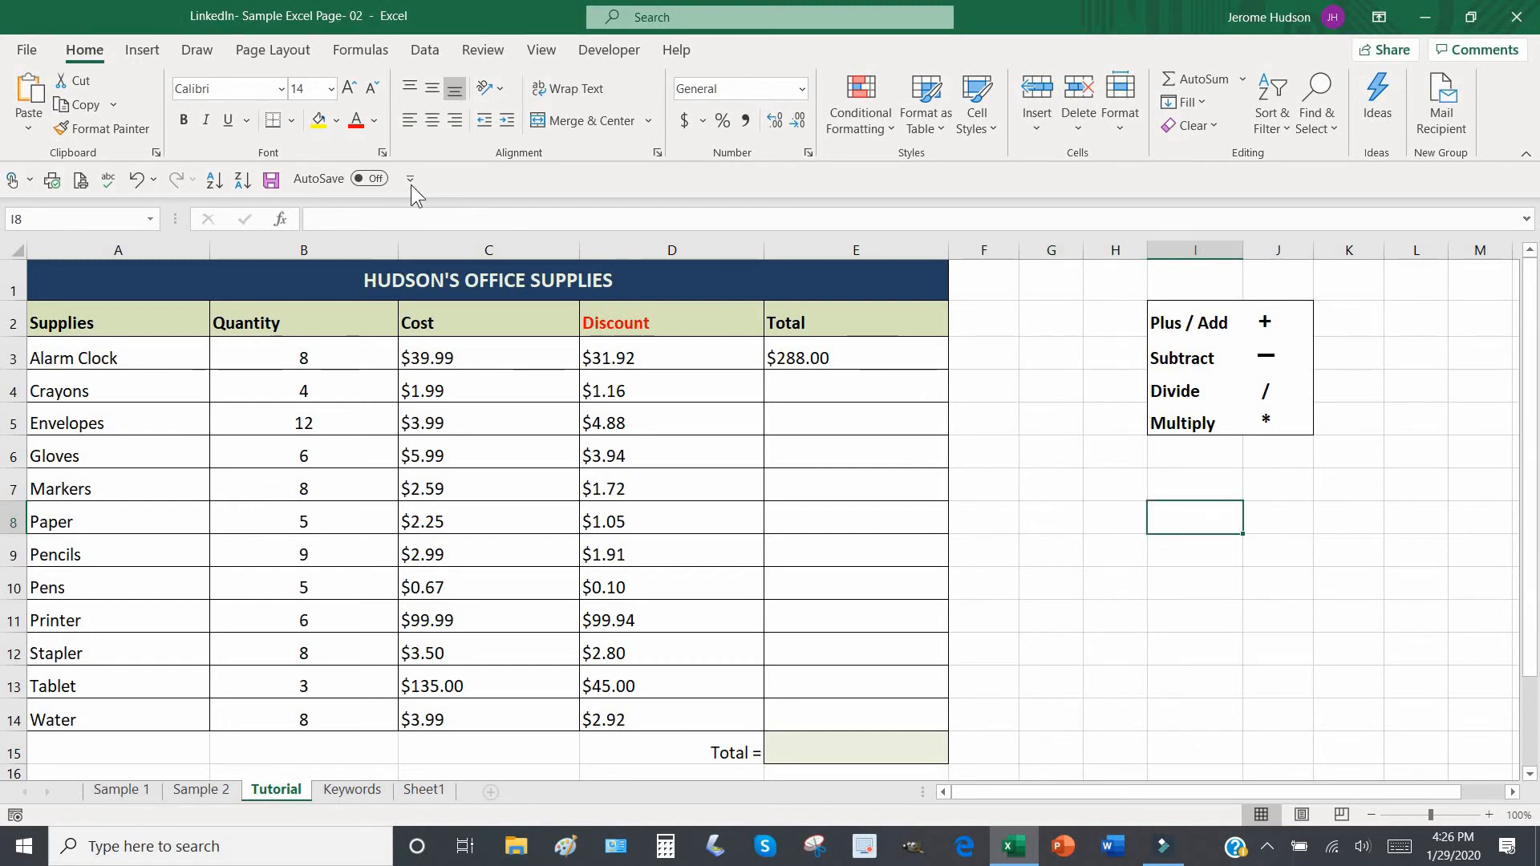
pyautogui.click(292, 121)
pyautogui.click(285, 383)
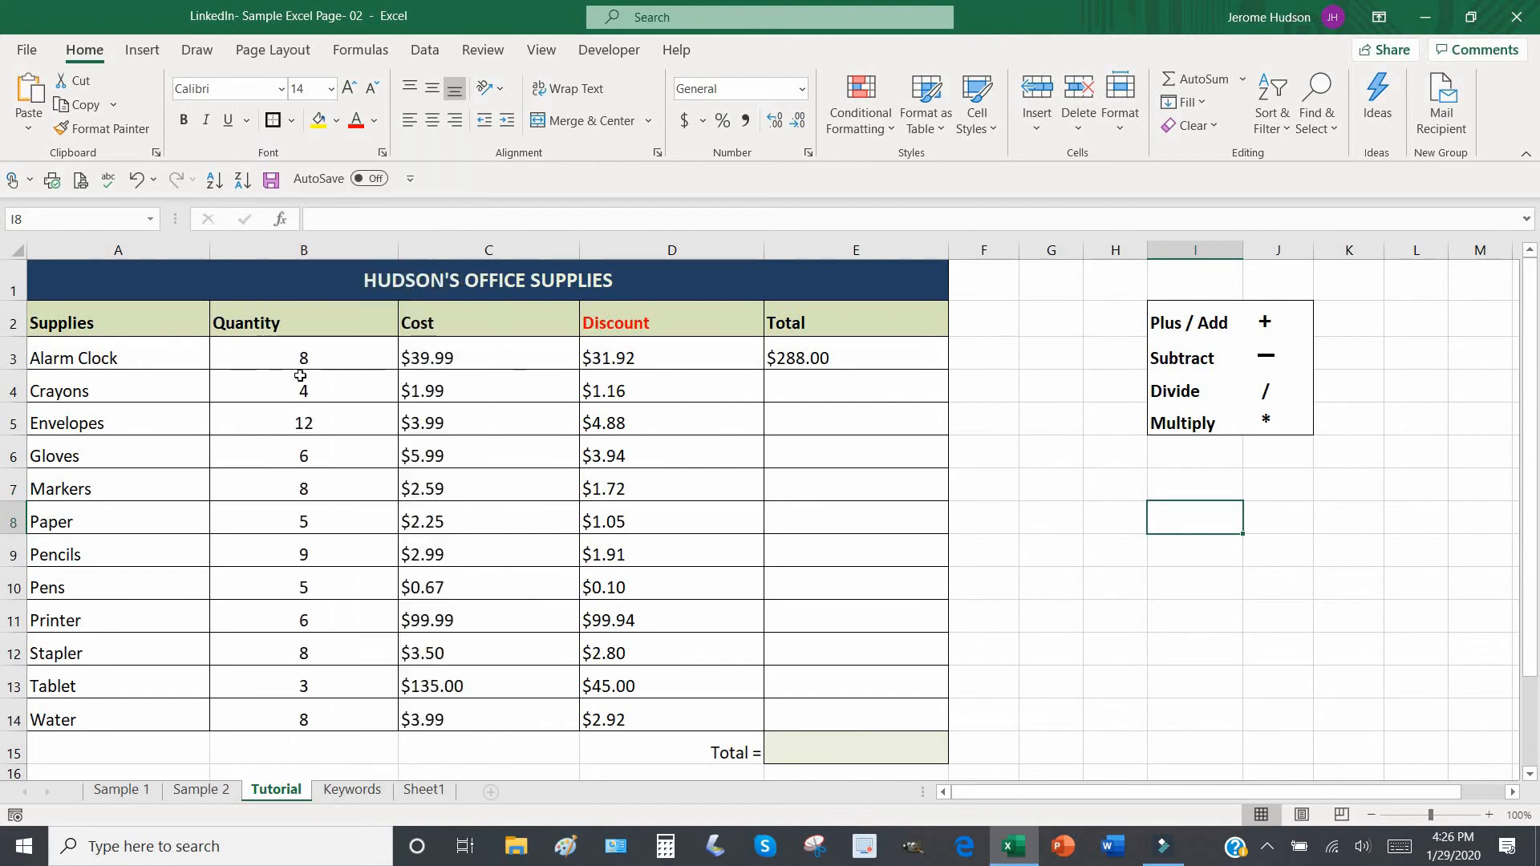
# Step: Format cell G8 as Currency and enter the Alarm Clock total, 288, in it
pyautogui.click(1059, 518)
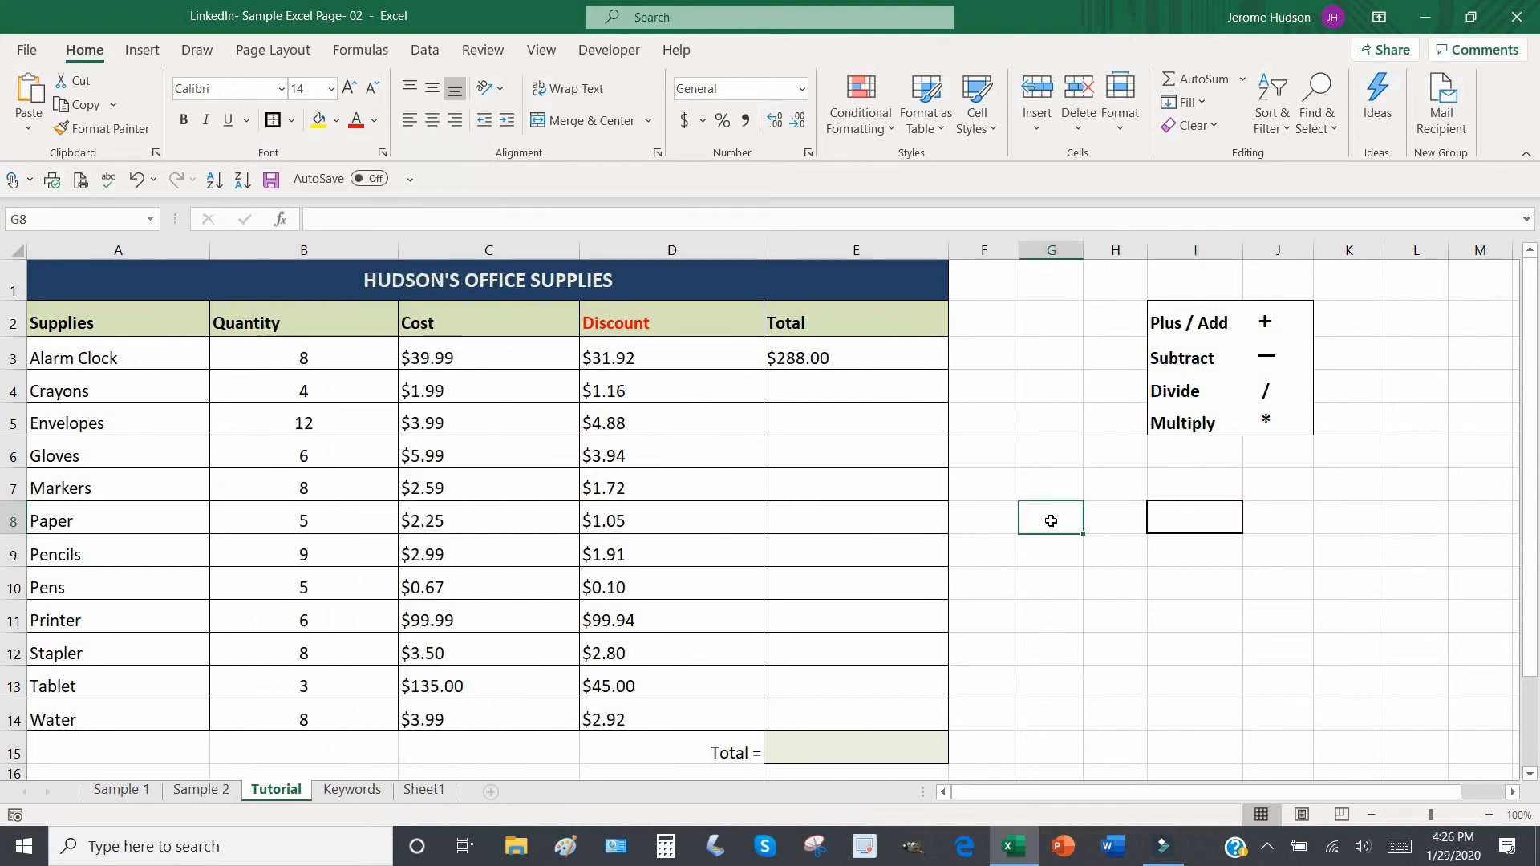
pyautogui.click(801, 88)
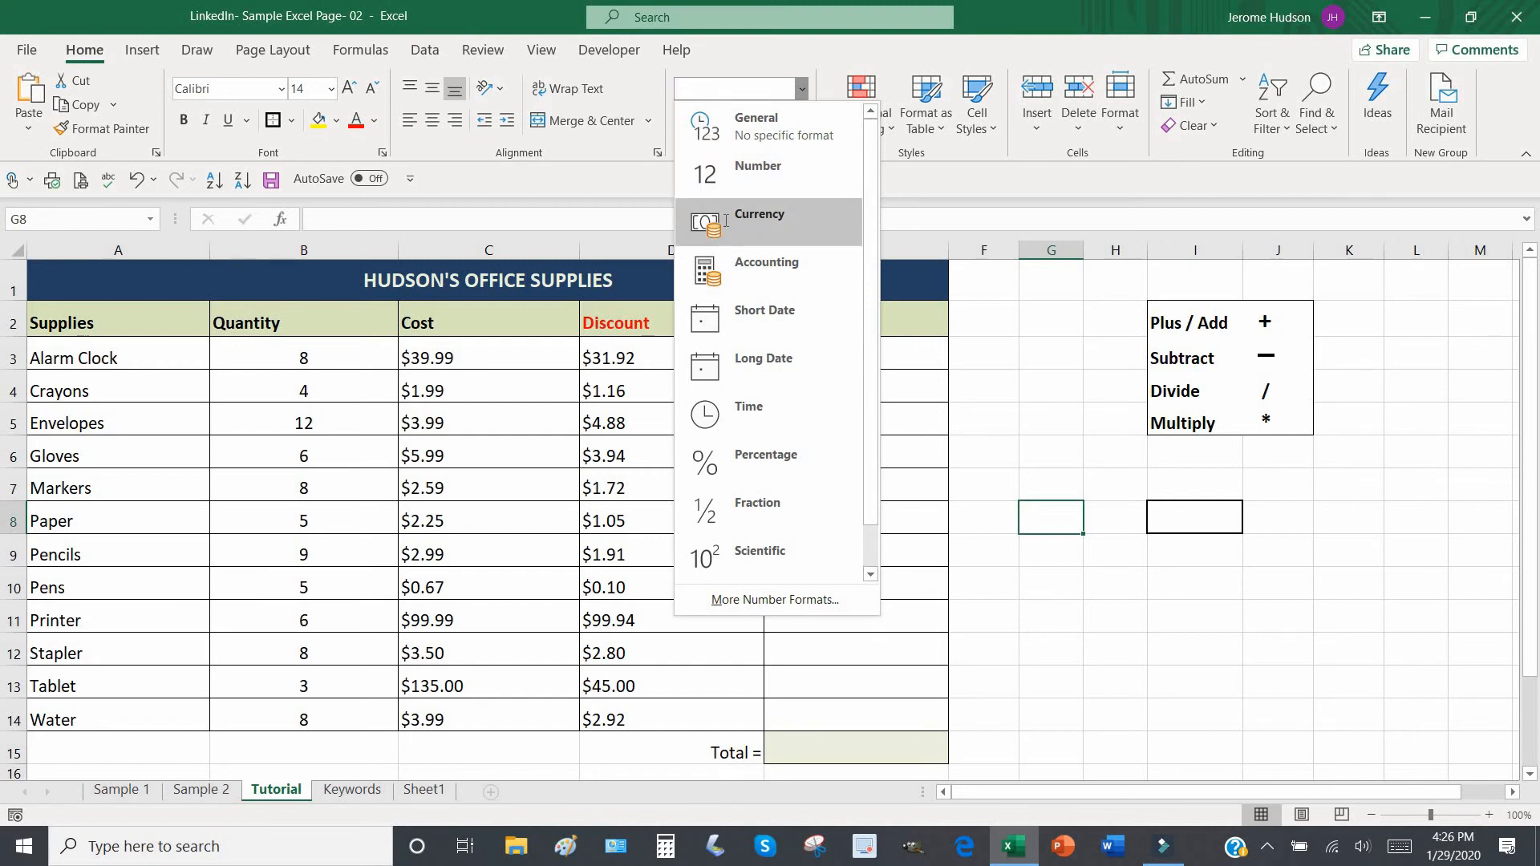
pyautogui.click(726, 226)
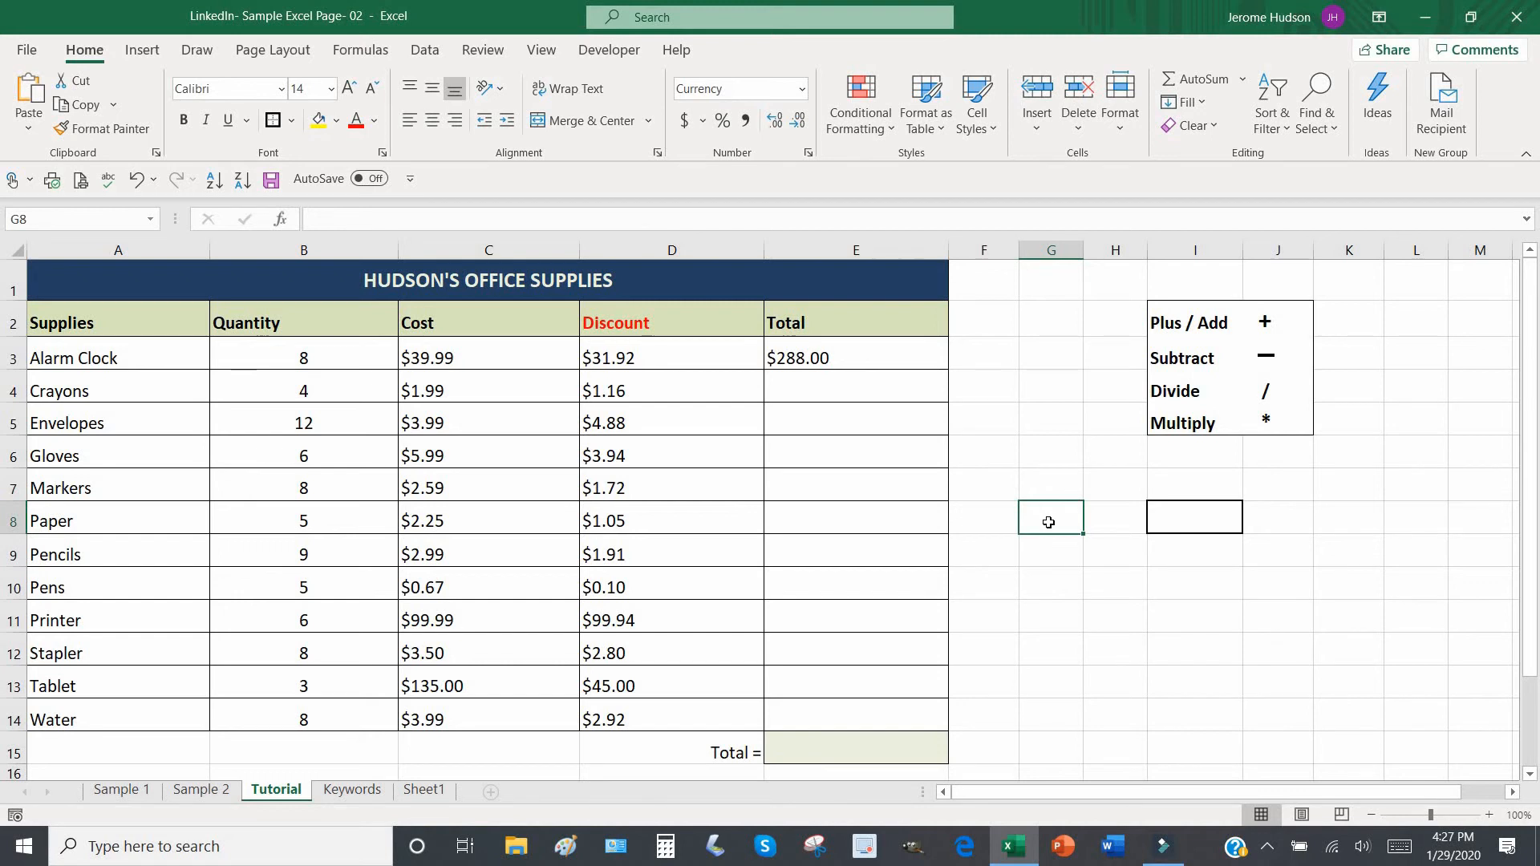
pyautogui.write('288')
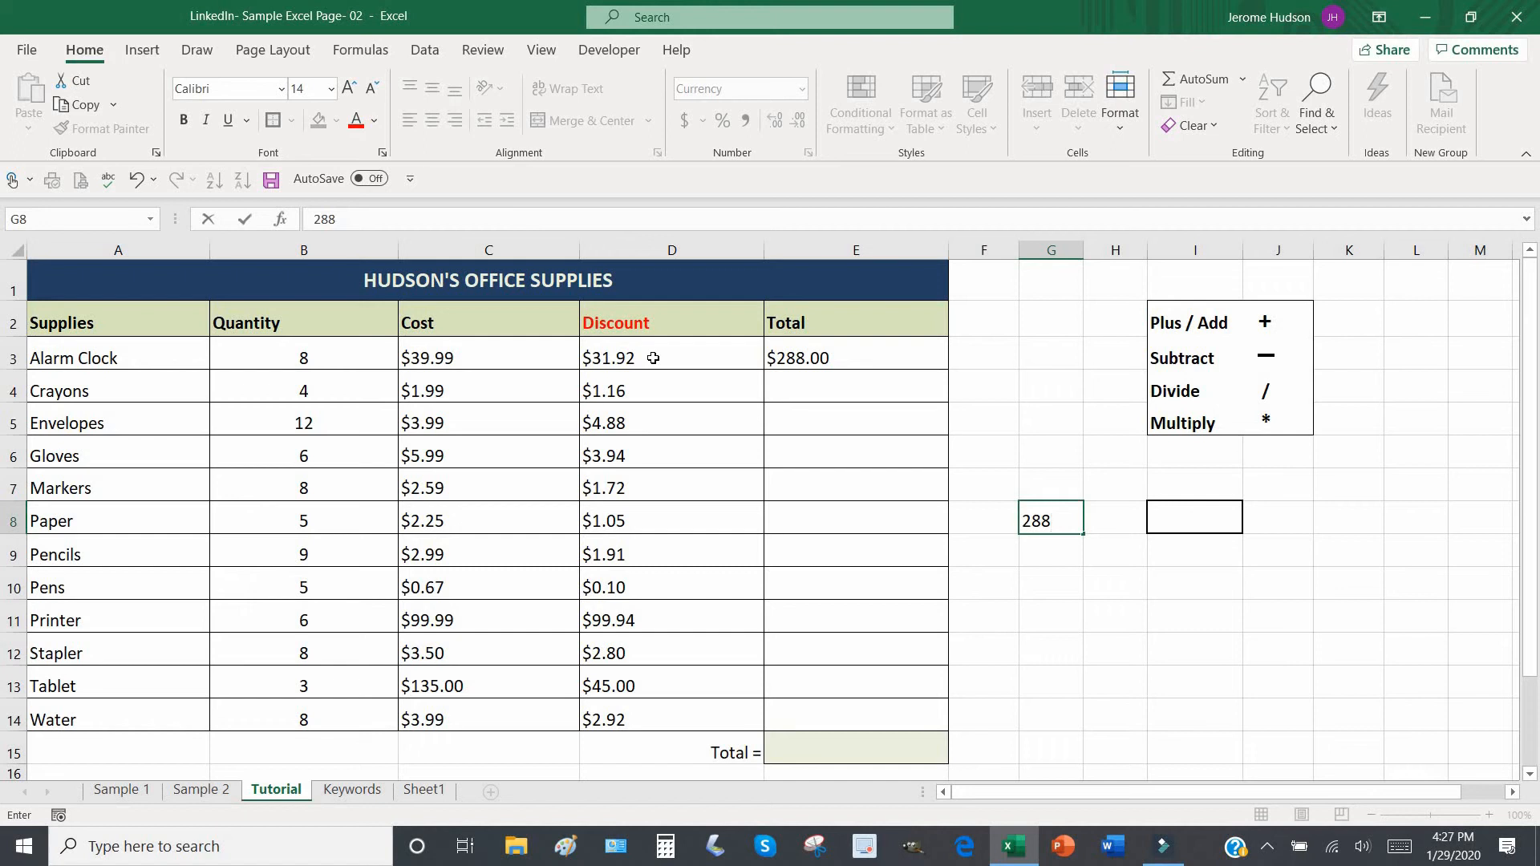
pyautogui.click(1179, 519)
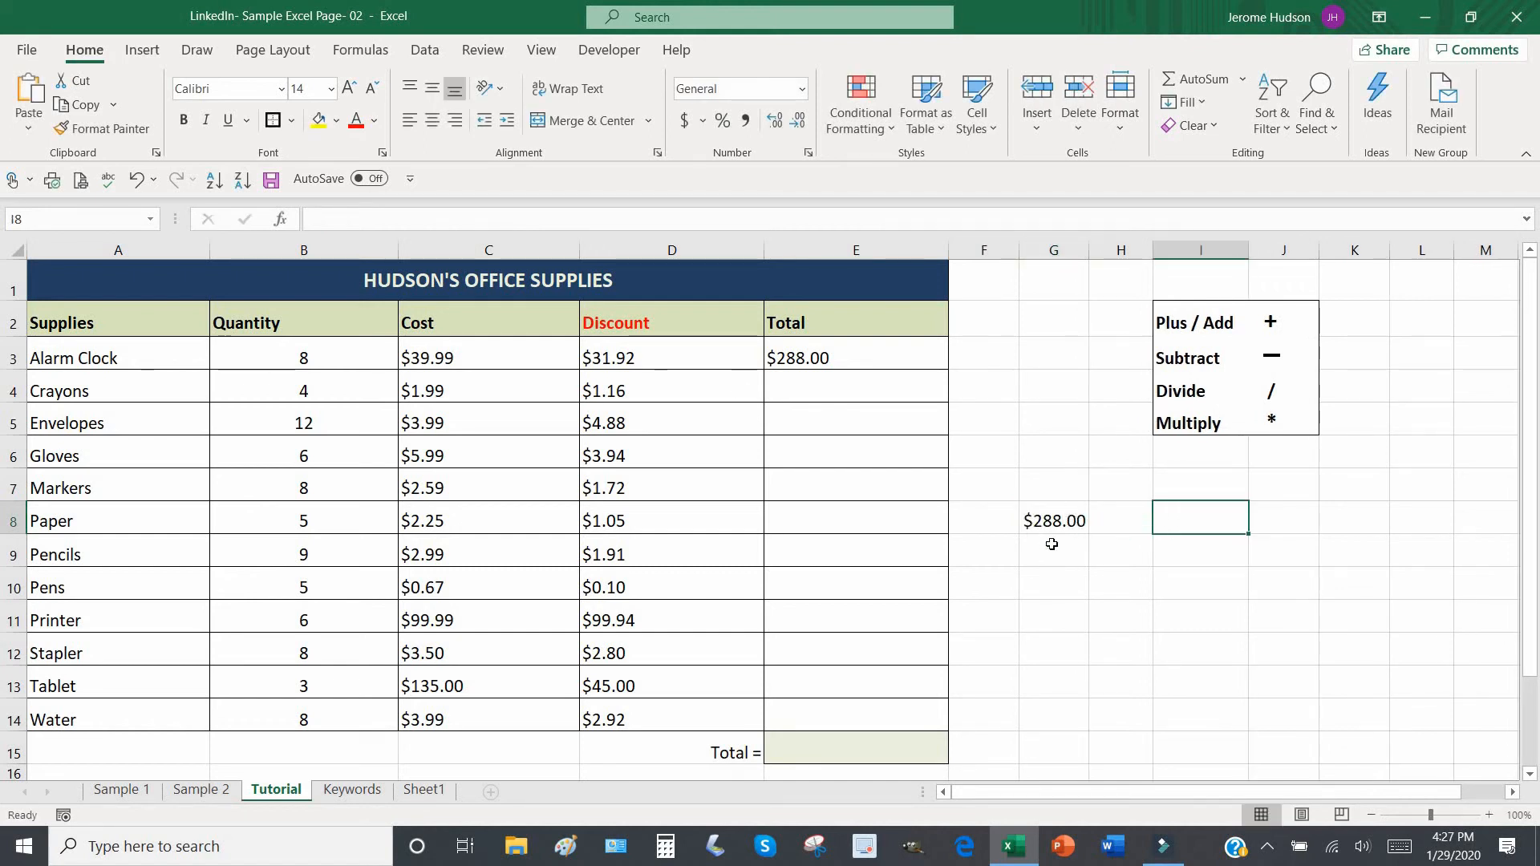
# Step: Enter the Alarm Clock quantity, 8, in cell H8
pyautogui.click(1117, 522)
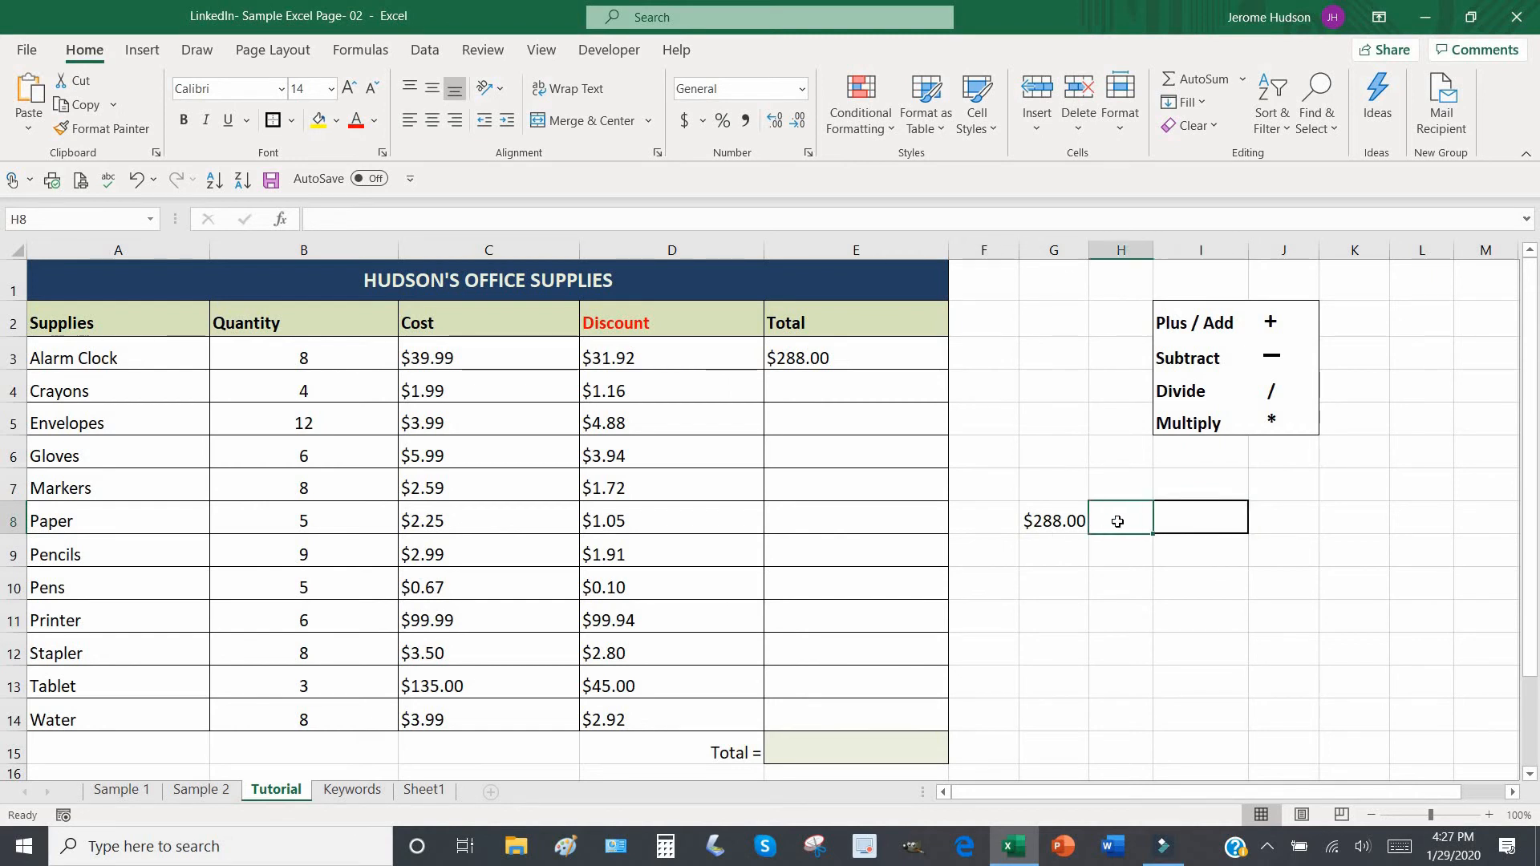
pyautogui.write('8')
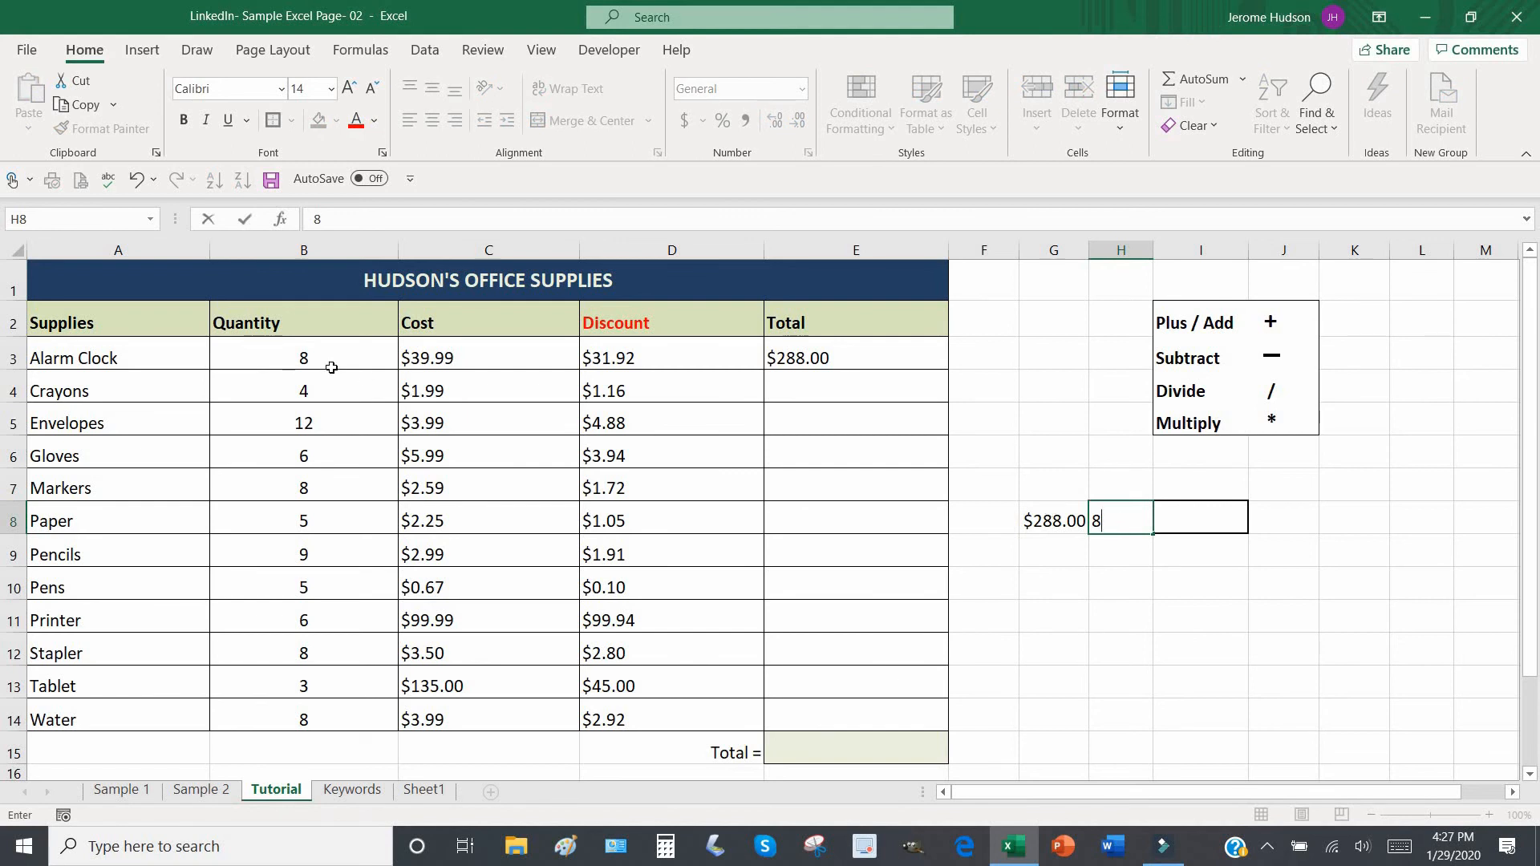
pyautogui.click(1178, 514)
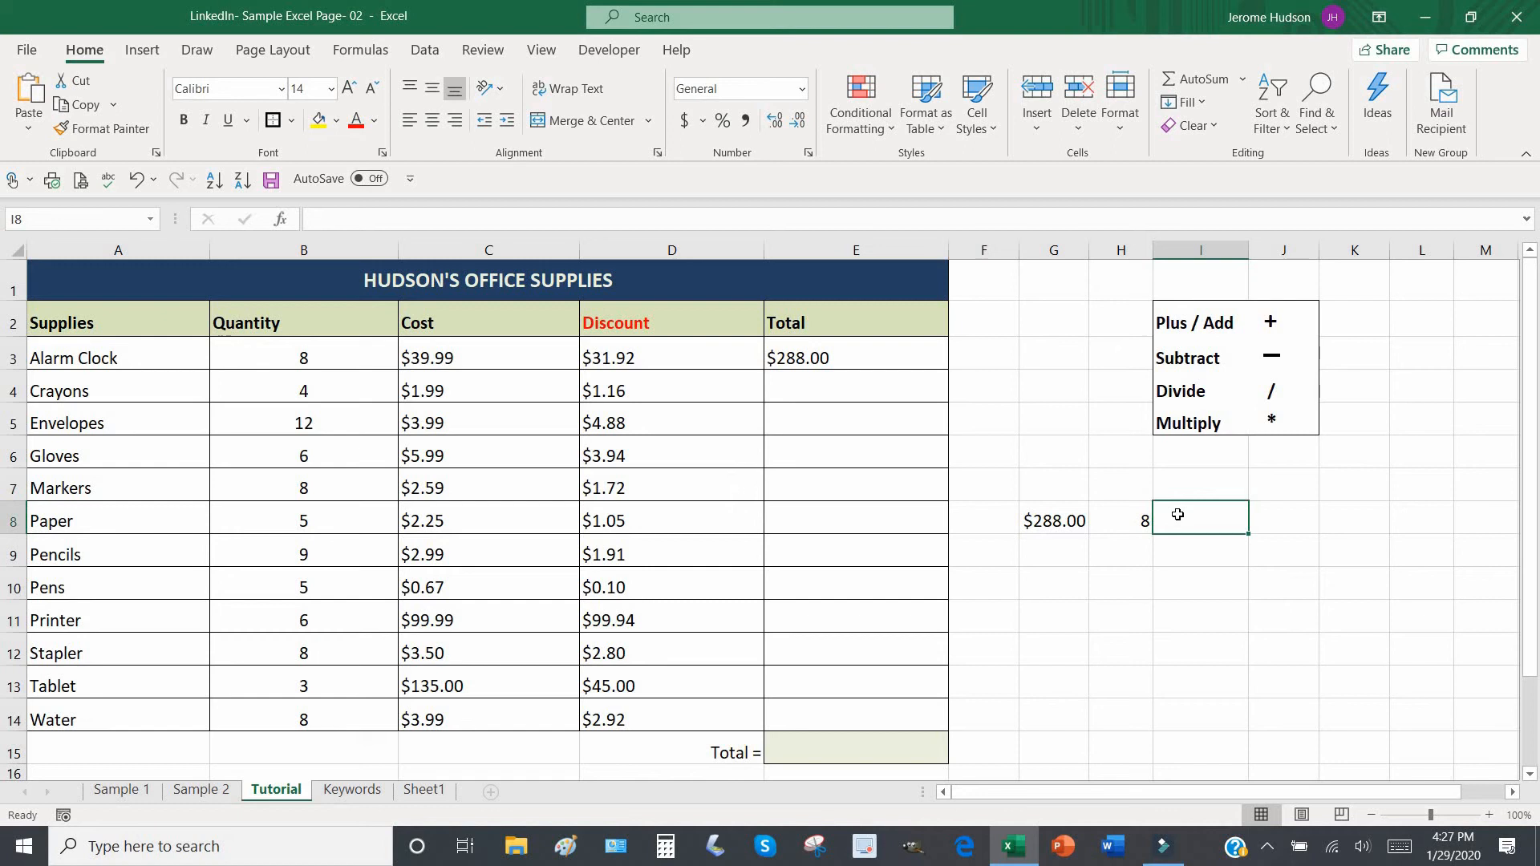
# Step: Enter the formula =G8/H8 in I8 to divide the total by the quantity
pyautogui.doubleClick(1178, 515)
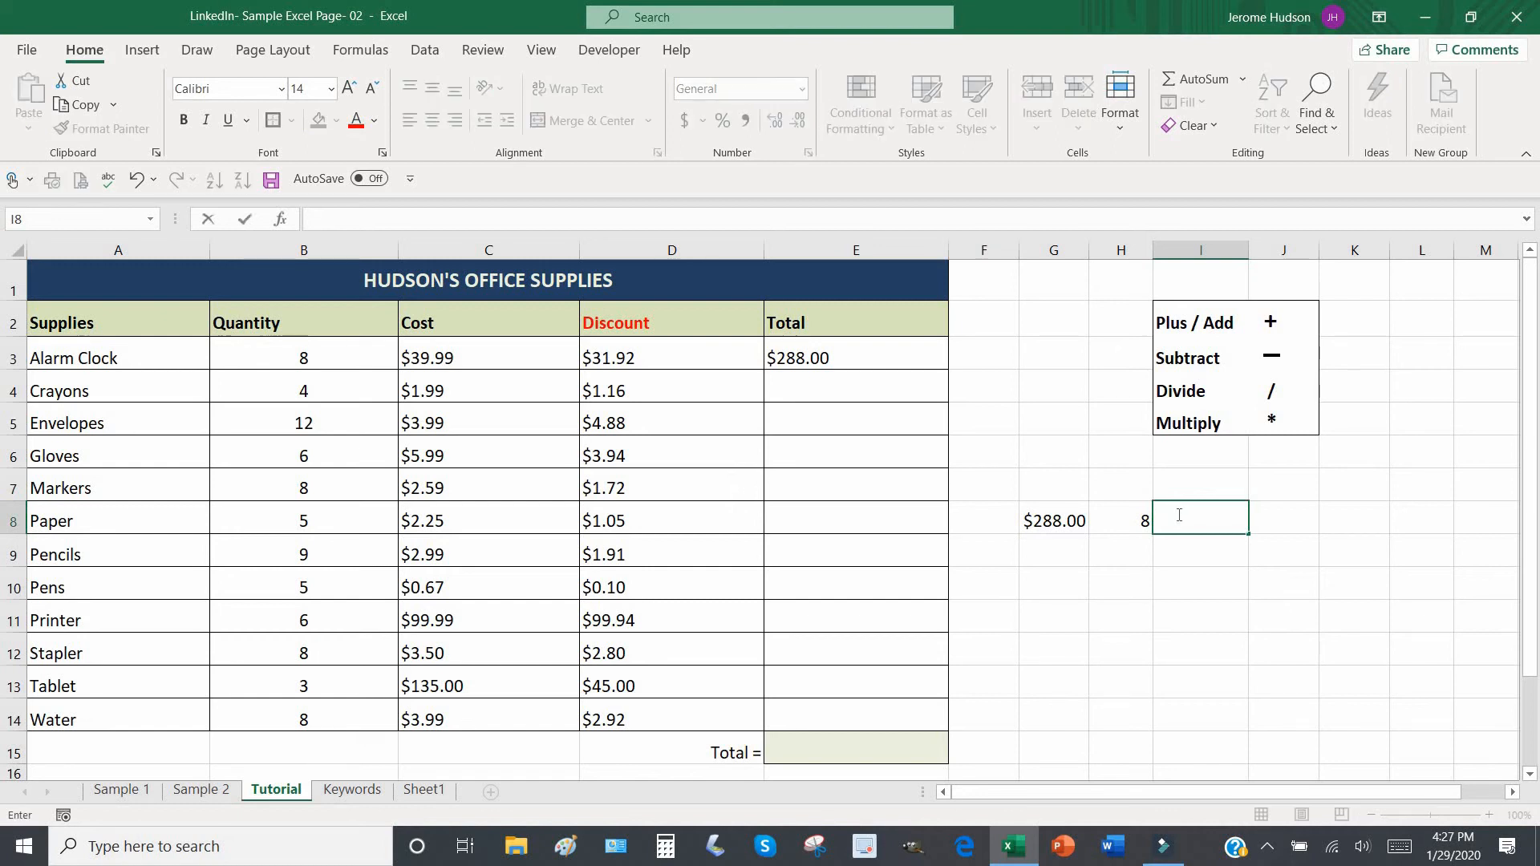
pyautogui.write('=')
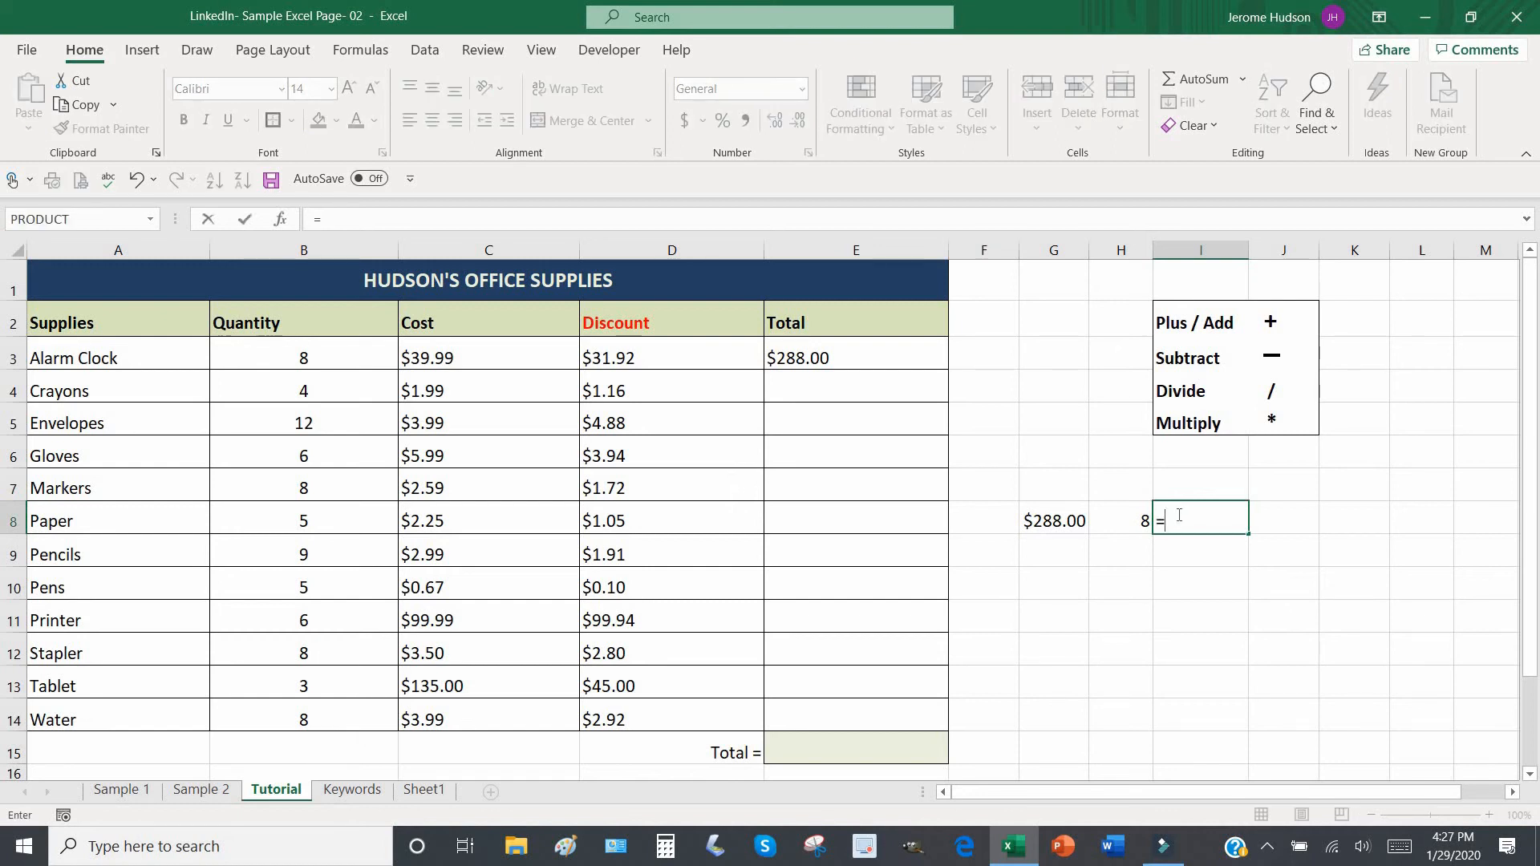
pyautogui.click(1056, 520)
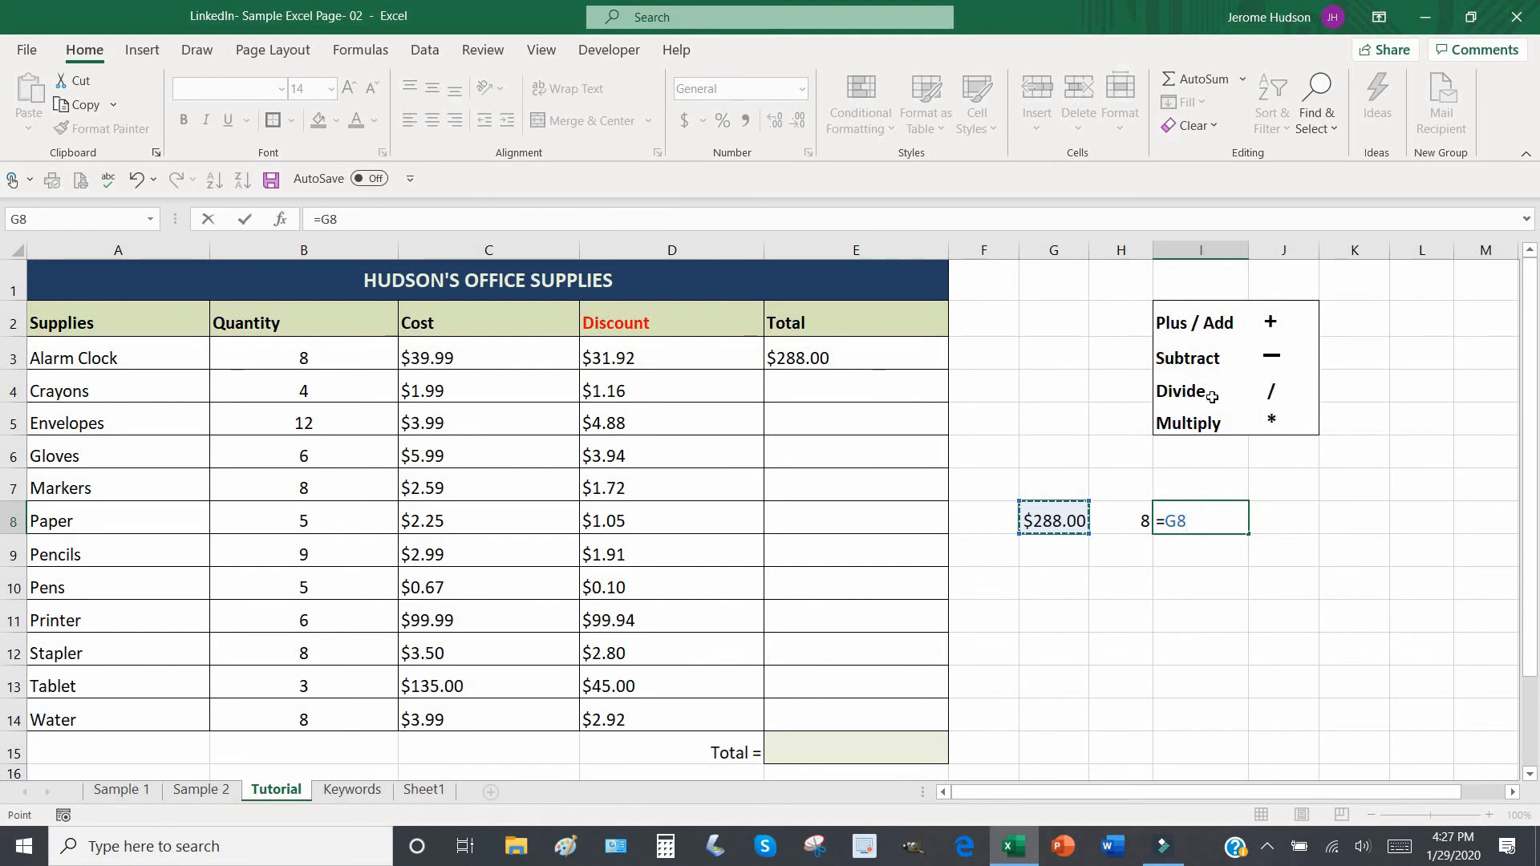
pyautogui.write('/')
pyautogui.click(1118, 521)
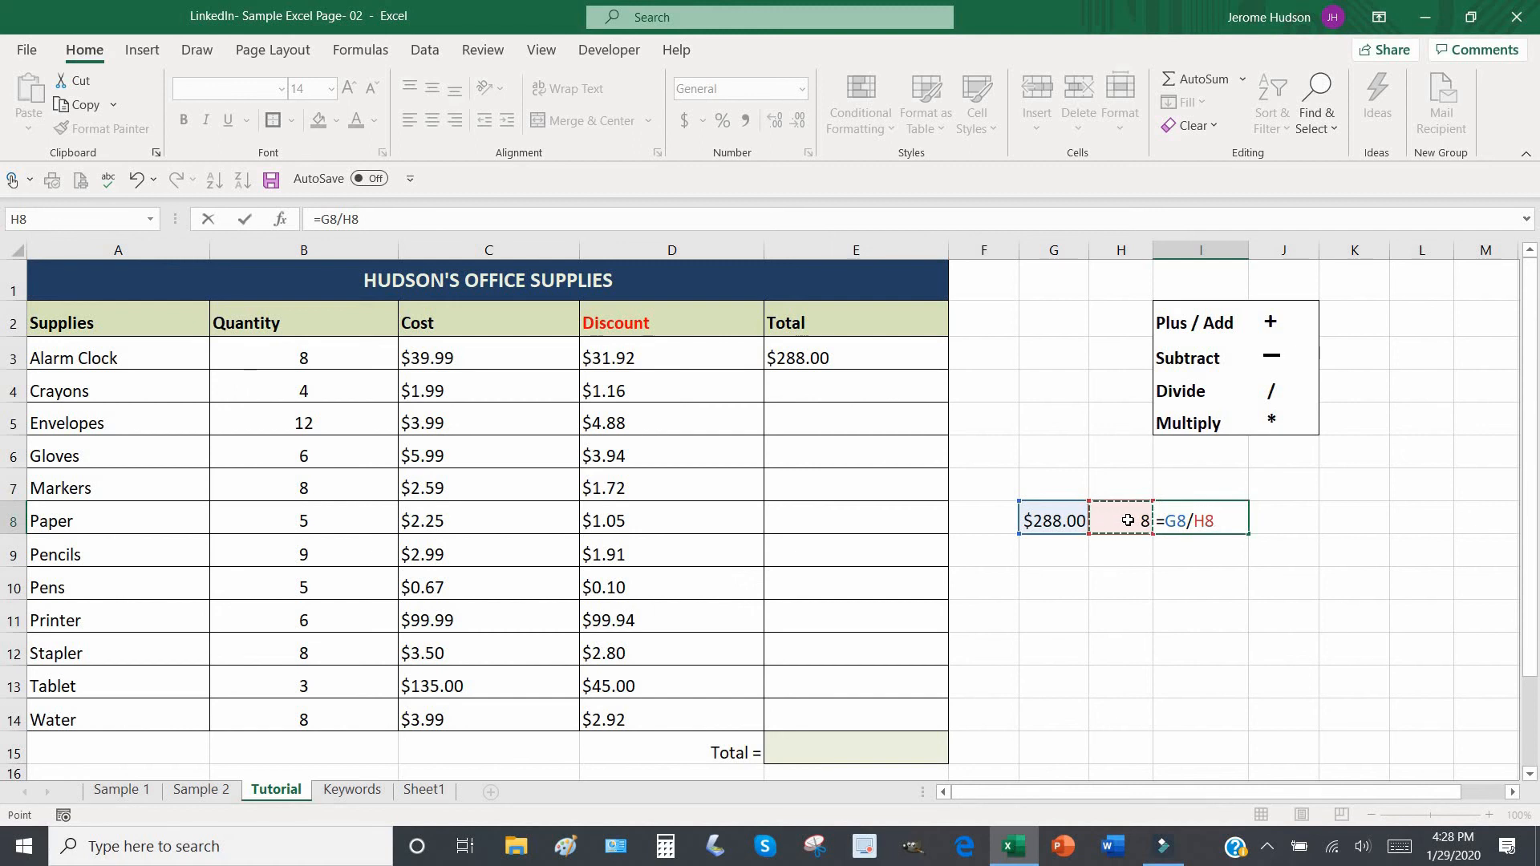
pyautogui.press('Return')
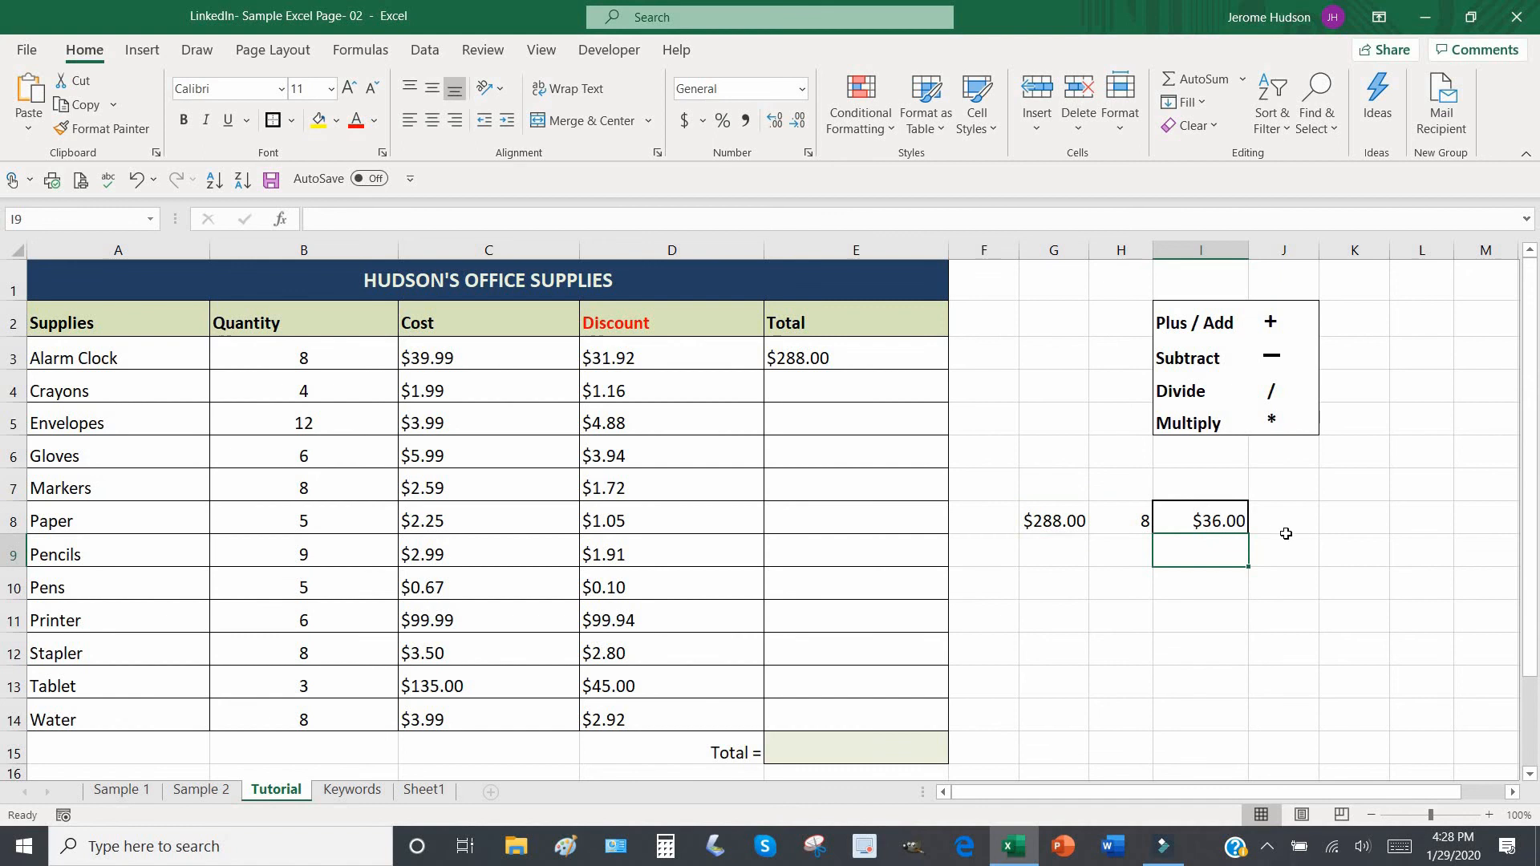